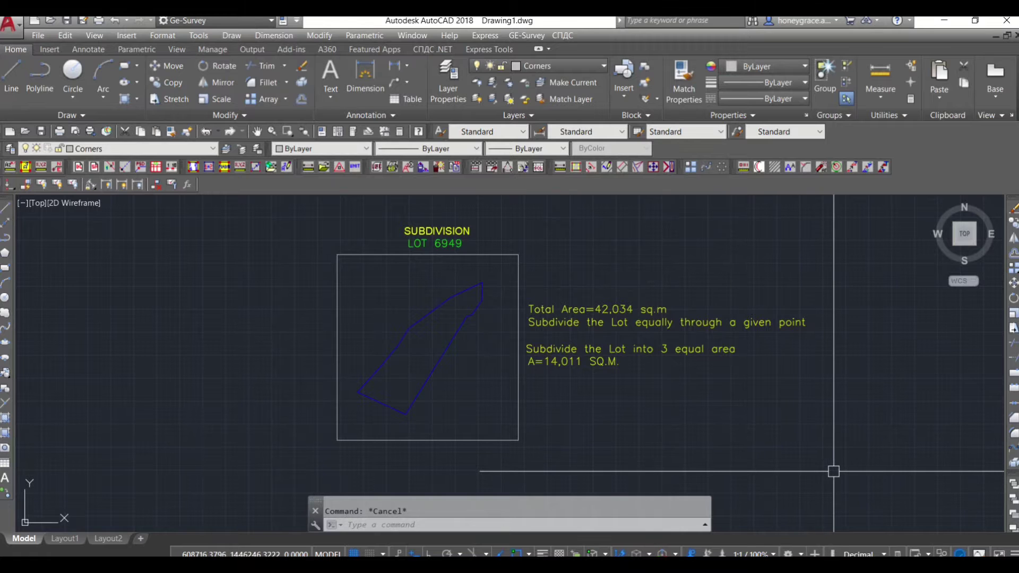
# Step: Draw a trial line across Lot 6949 from its west edge toward its east edge
pyautogui.moveTo(815, 456)
pyautogui.mouseDown(button='middle')
pyautogui.moveTo(891, 485)
pyautogui.moveTo(814, 437)
pyautogui.mouseUp(button='middle')
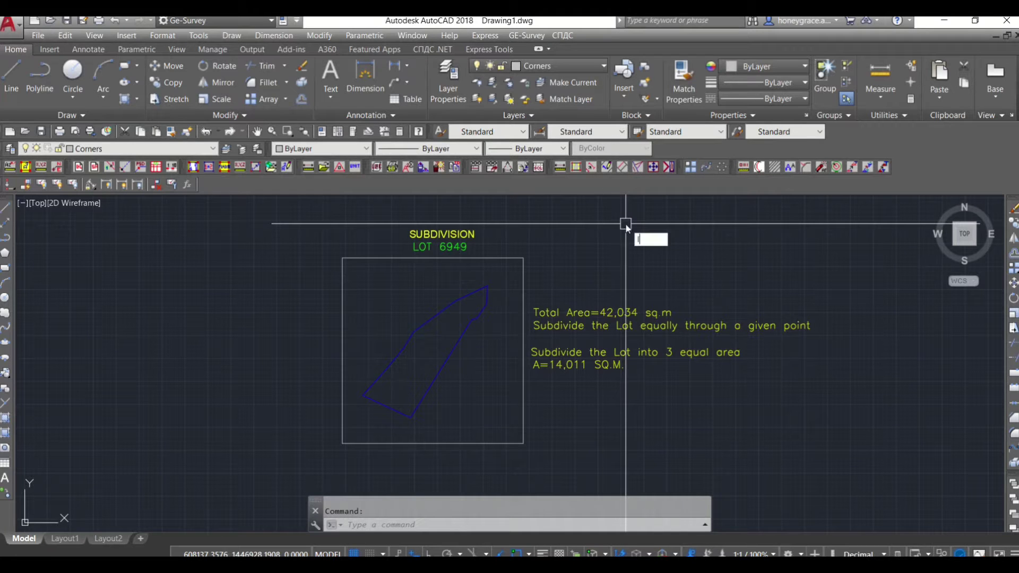
pyautogui.write('L')
pyautogui.press('Return')
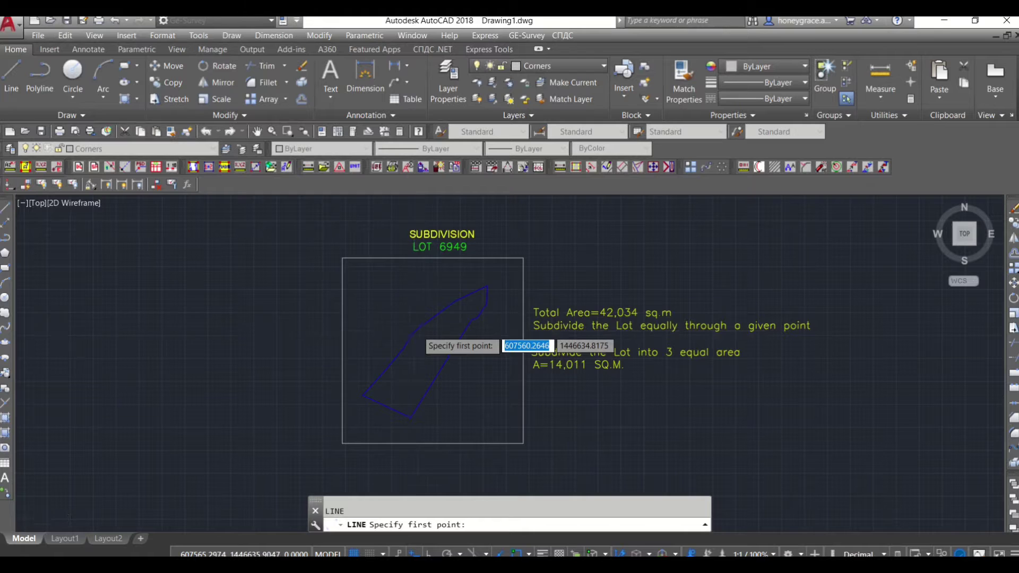
pyautogui.scroll(2, 422, 336)
pyautogui.moveTo(439, 314); pyautogui.dragTo(455, 282, button='middle')
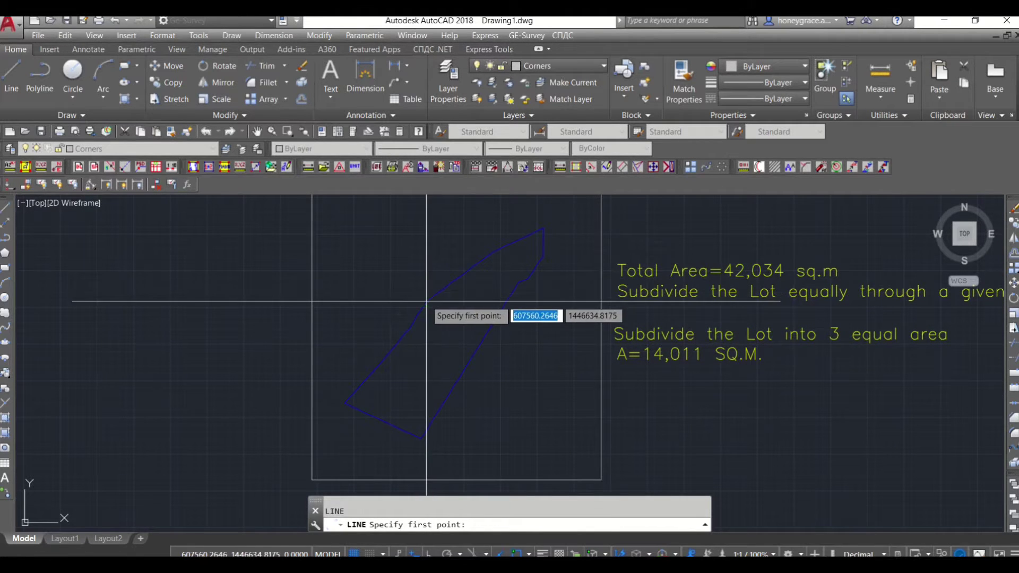
pyautogui.click(426, 301)
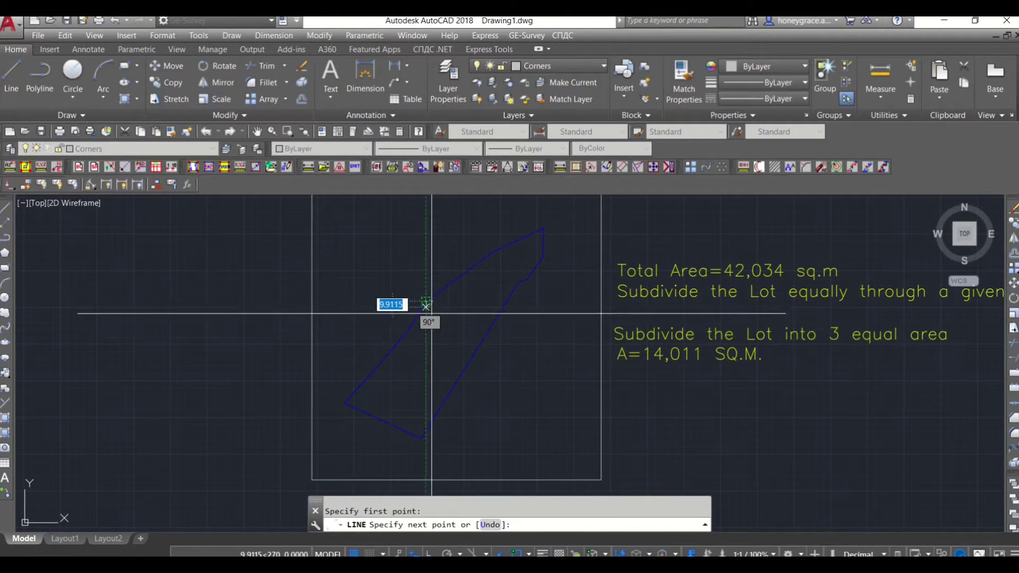
pyautogui.click(511, 342)
pyautogui.press('Escape')
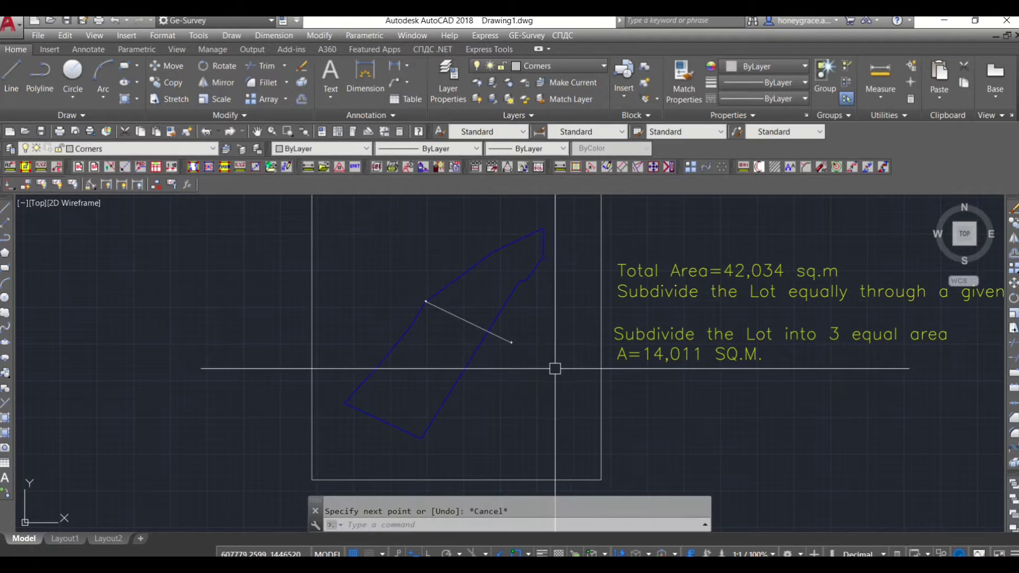
pyautogui.scroll(-2, 551, 356)
pyautogui.moveTo(550, 353); pyautogui.dragTo(492, 381, button='middle')
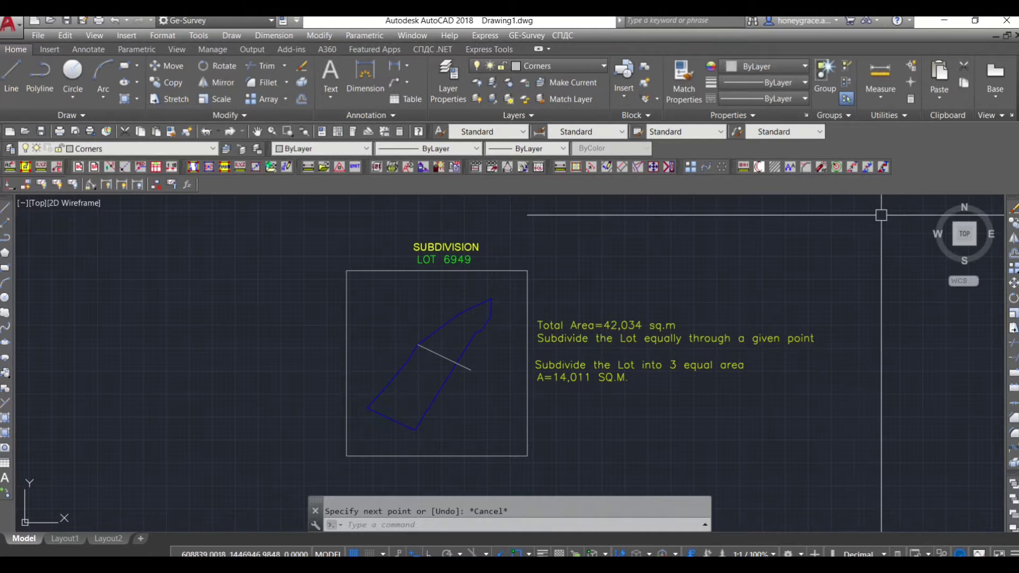
# Step: Swing the dividing line by boundary so the lot's upper portion measures exactly 14,011 sq.m
pyautogui.click(636, 168)
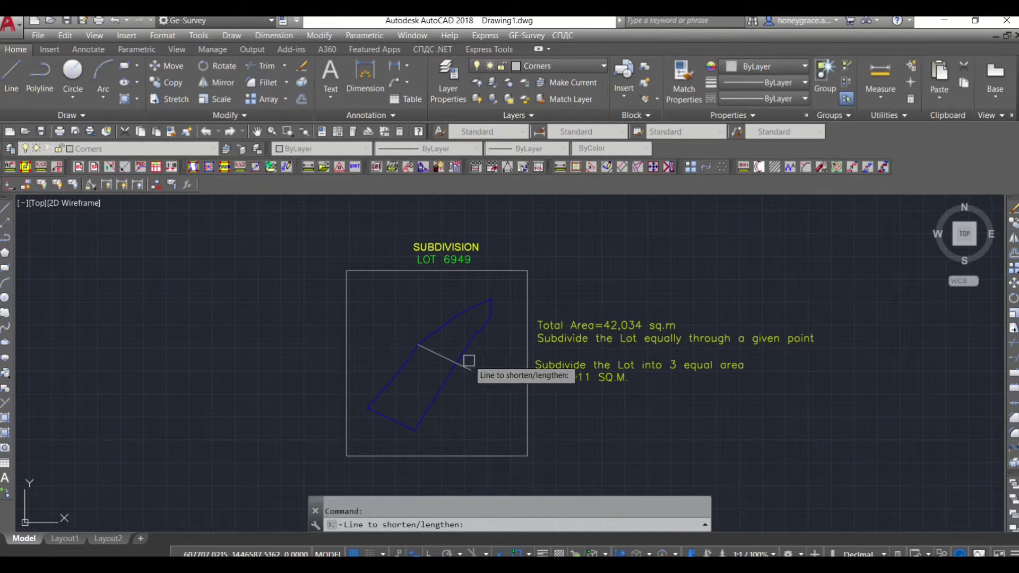
pyautogui.scroll(2, 459, 363)
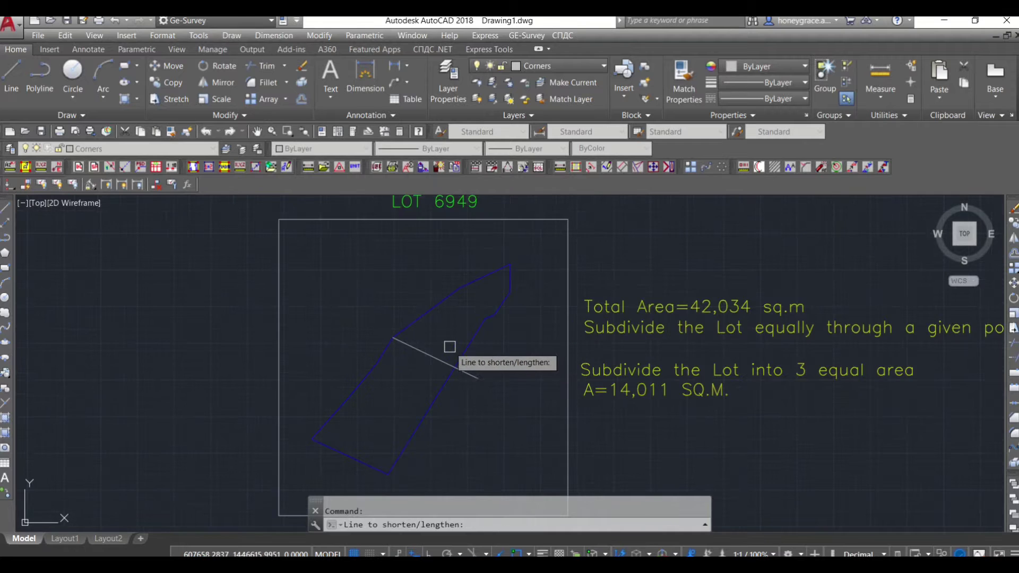
pyautogui.scroll(2, 448, 341)
pyautogui.scroll(-2, 453, 297)
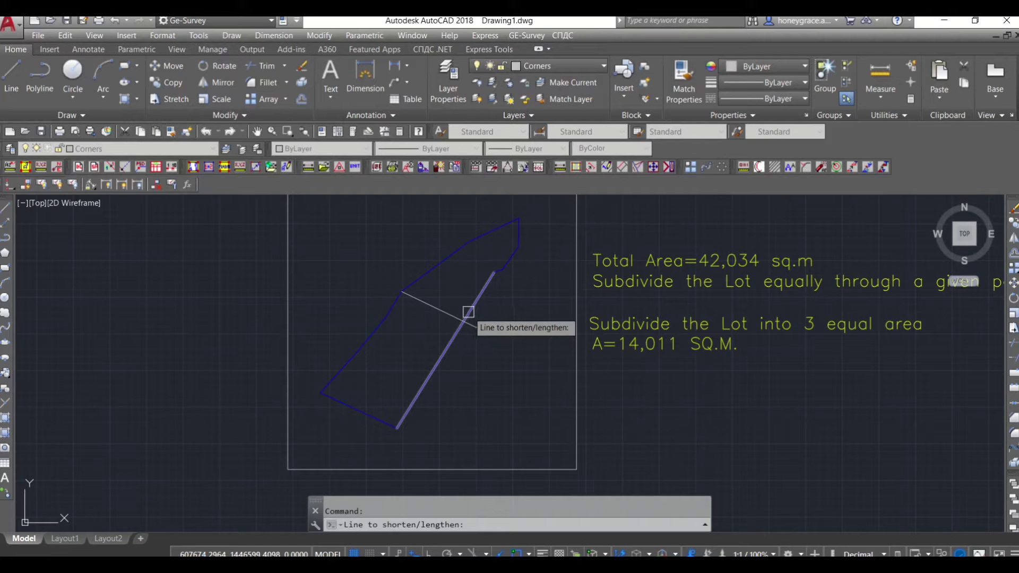
pyautogui.click(468, 311)
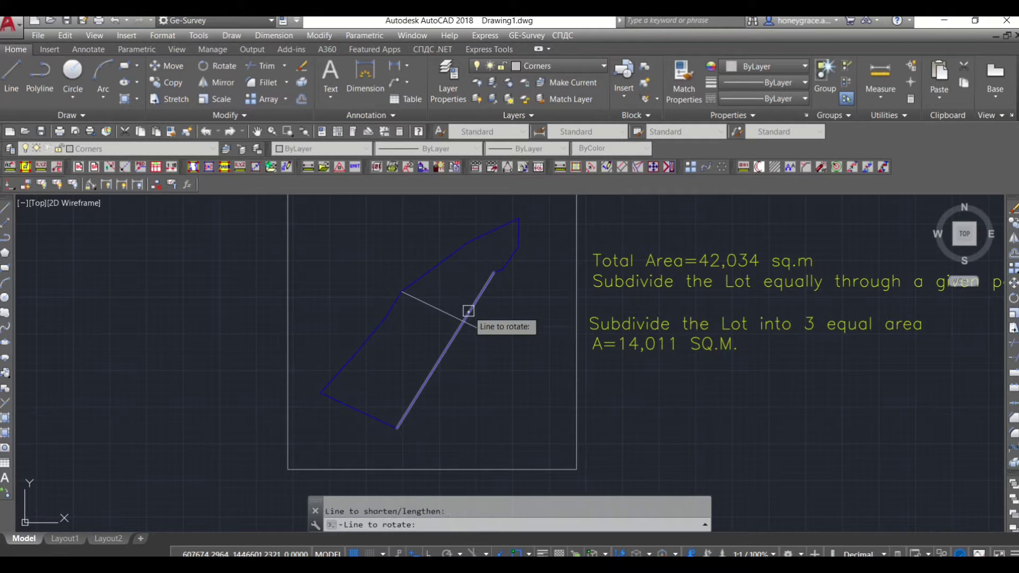
pyautogui.click(413, 297)
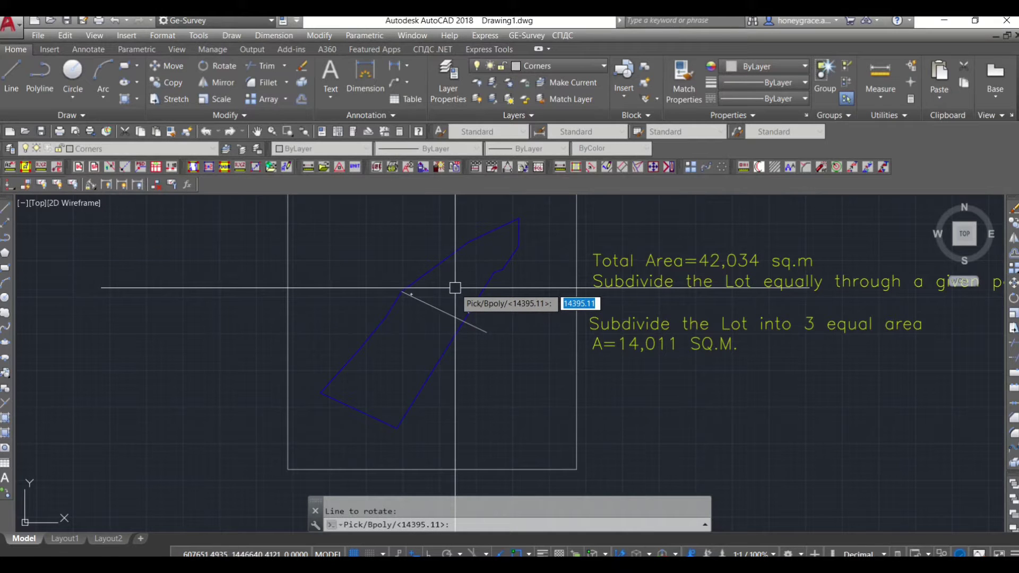
pyautogui.press('Return')
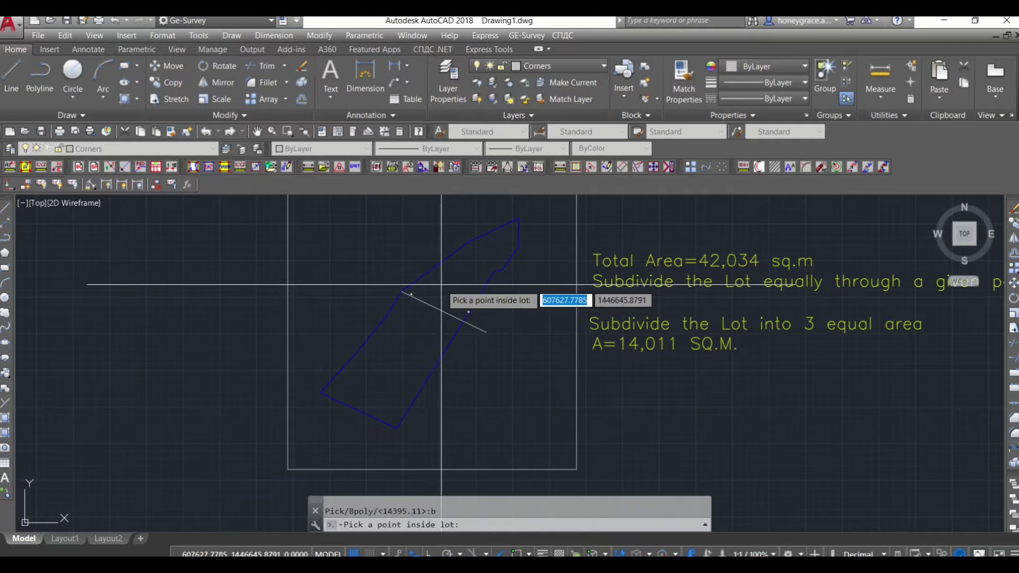
pyautogui.click(441, 284)
pyautogui.write('14011')
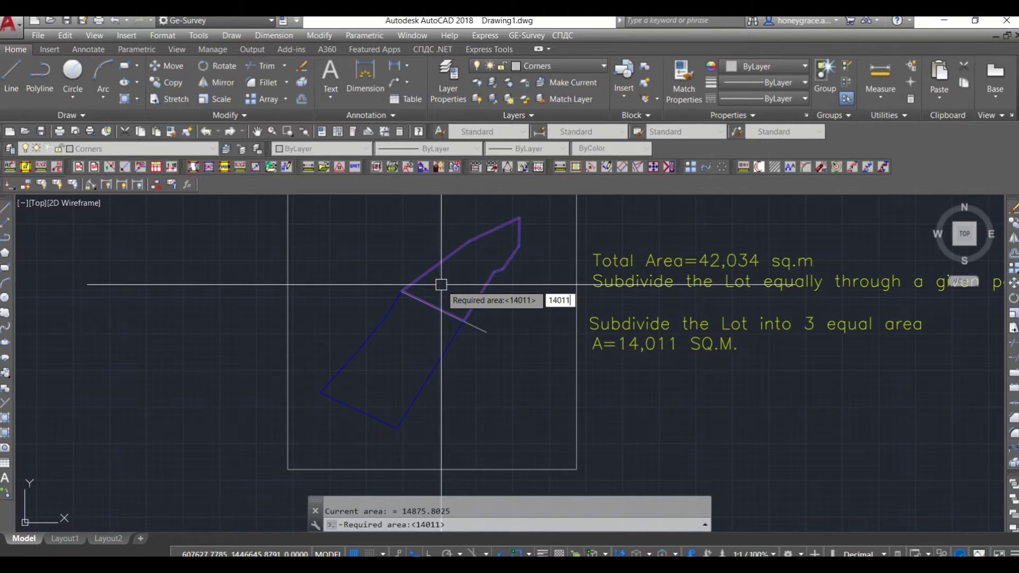
pyautogui.press('Return')
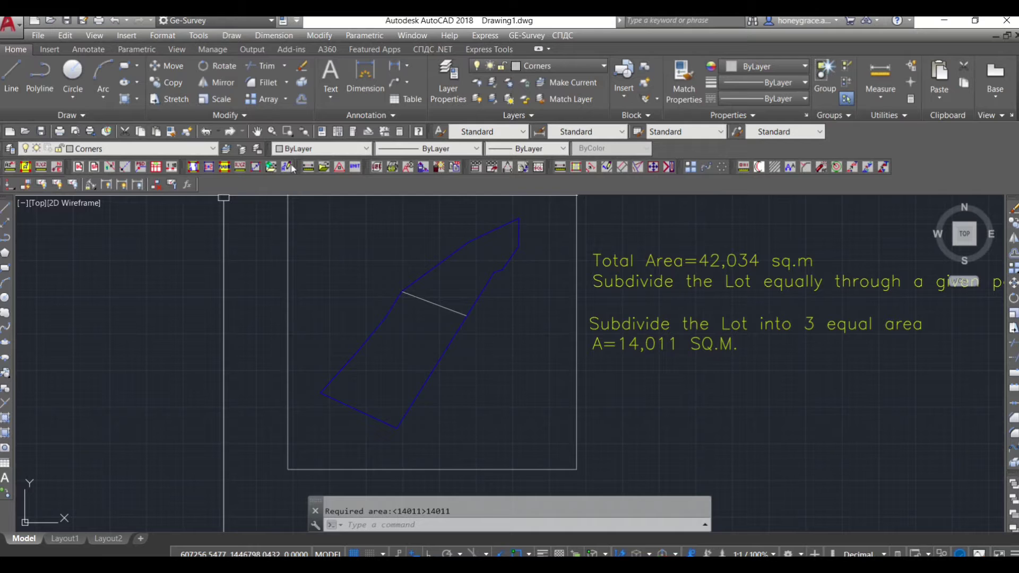
# Step: Number the upper portion's corners 1 to 7 with the GE-Survey corner tool
pyautogui.click(194, 168)
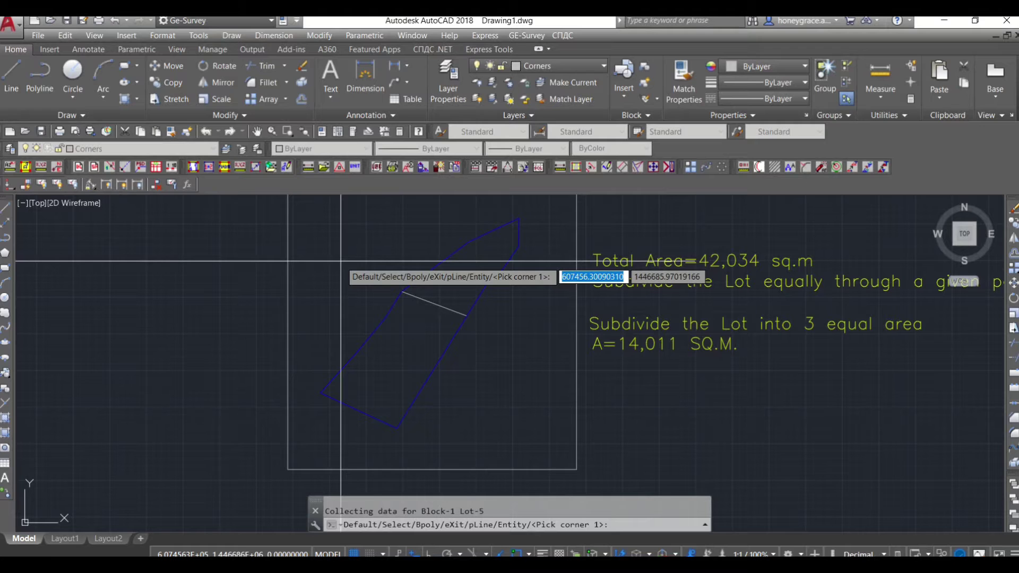
pyautogui.press('Return')
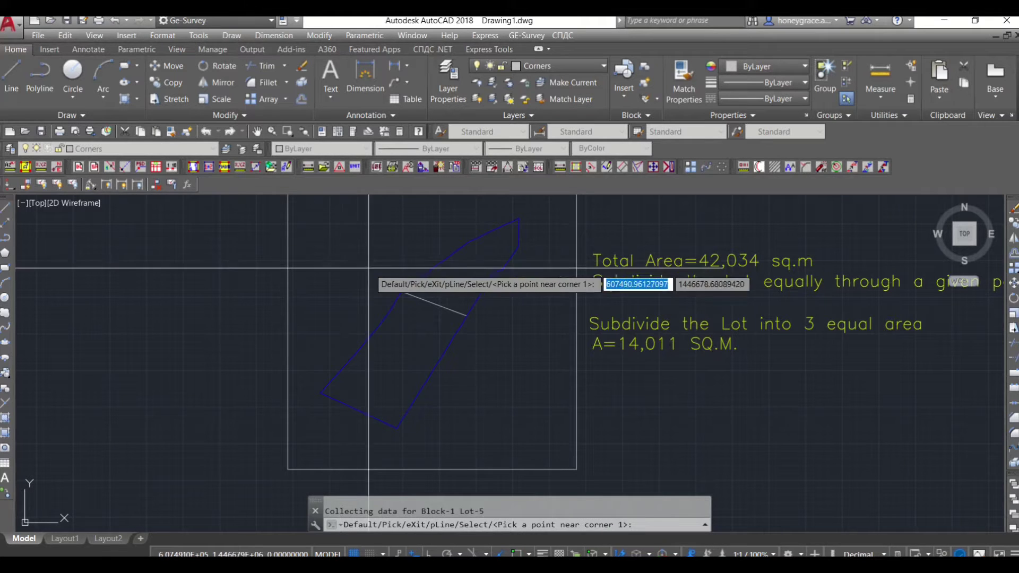
pyautogui.click(414, 289)
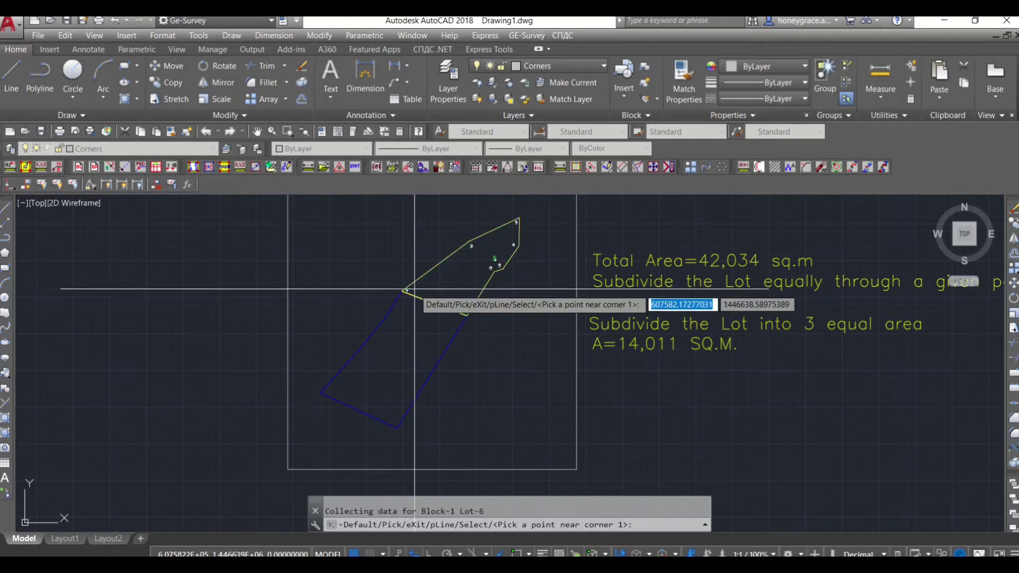
pyautogui.press('Return')
pyautogui.scroll(3, 478, 266)
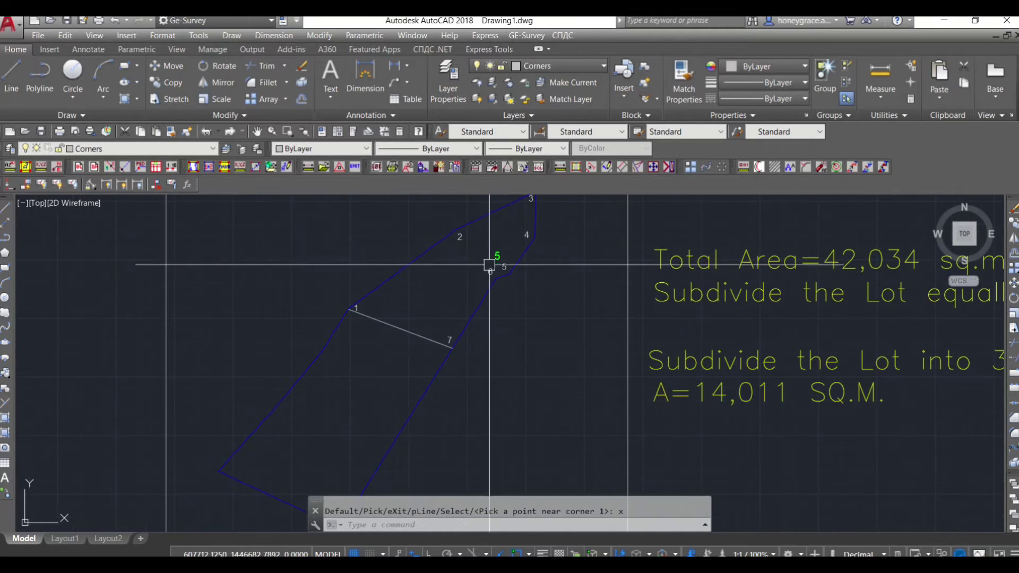
# Step: Label the upper portion's area as A=14,246 SQ.M
pyautogui.click(292, 171)
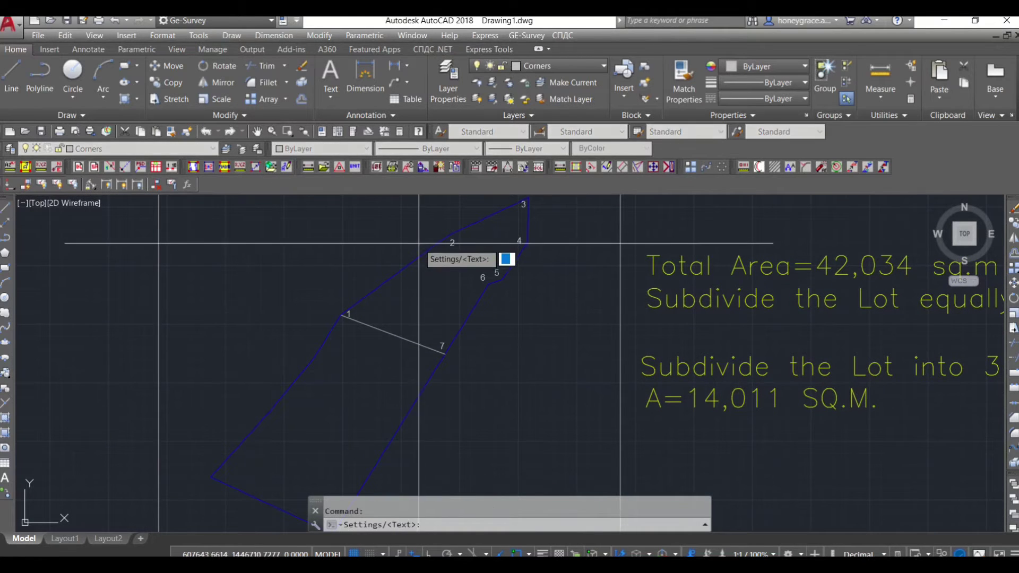
pyautogui.click(484, 261)
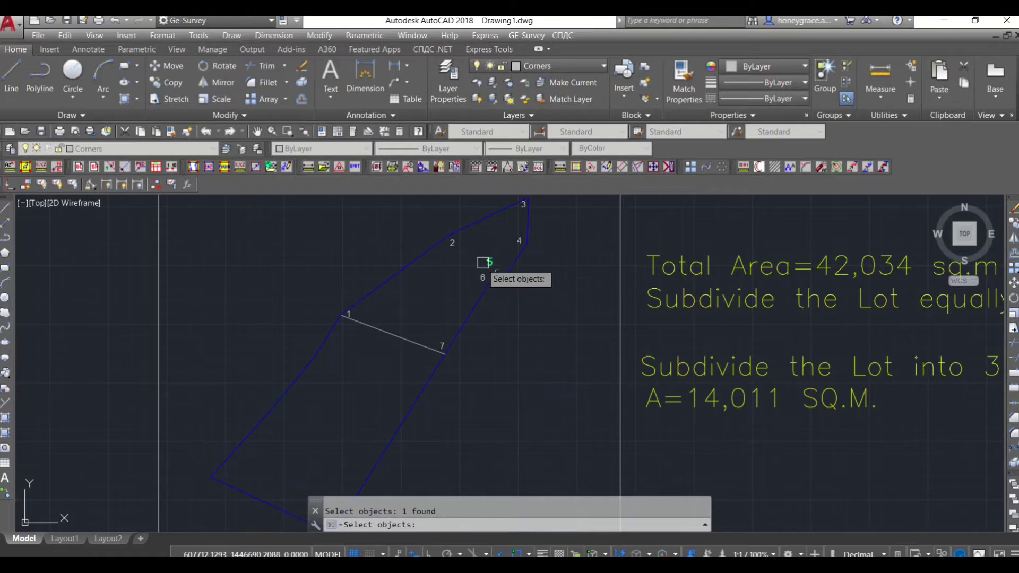
pyautogui.press('Return')
pyautogui.scroll(2, 454, 282)
pyautogui.scroll(-2, 405, 272)
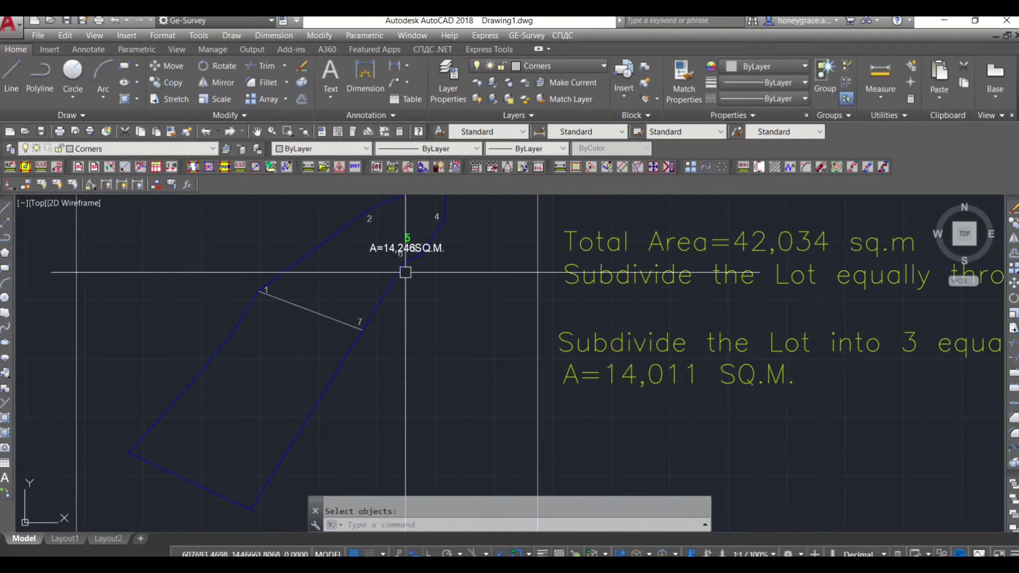
pyautogui.scroll(2, 409, 245)
pyautogui.moveTo(406, 259); pyautogui.dragTo(404, 307, button='middle')
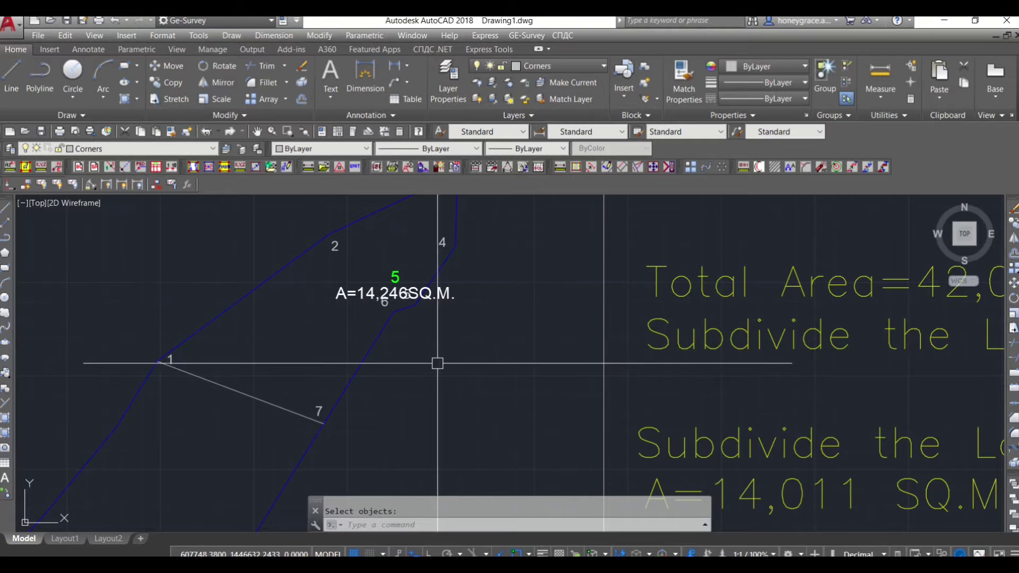
pyautogui.scroll(-2, 438, 242)
pyautogui.write('ecor')
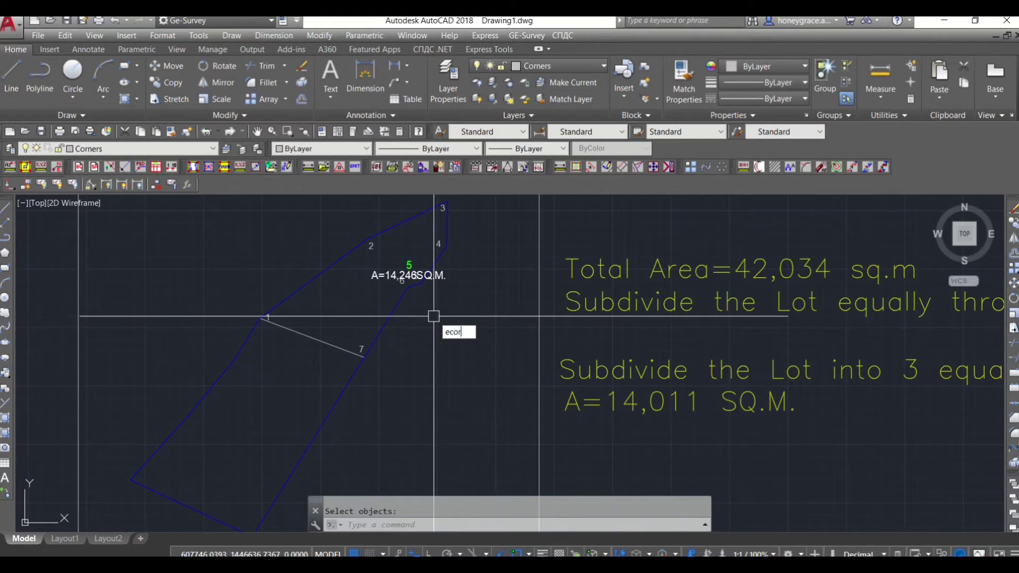
pyautogui.press('Return')
# Step: Erase the A=14,246 SQ.M. area label
pyautogui.scroll(4, 410, 278)
pyautogui.click(413, 273)
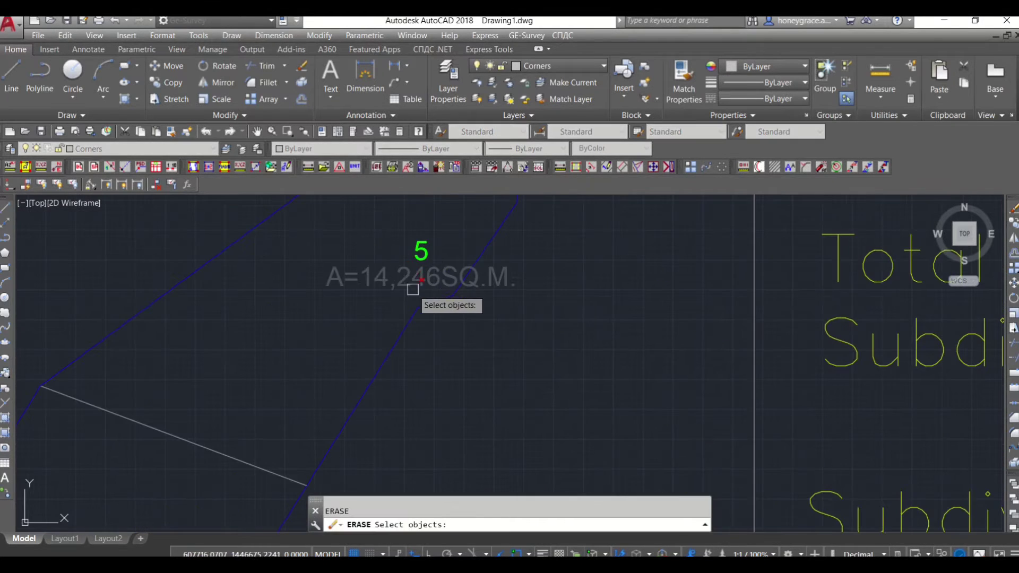
pyautogui.press('Return')
pyautogui.scroll(-3, 350, 296)
pyautogui.scroll(-2, 364, 287)
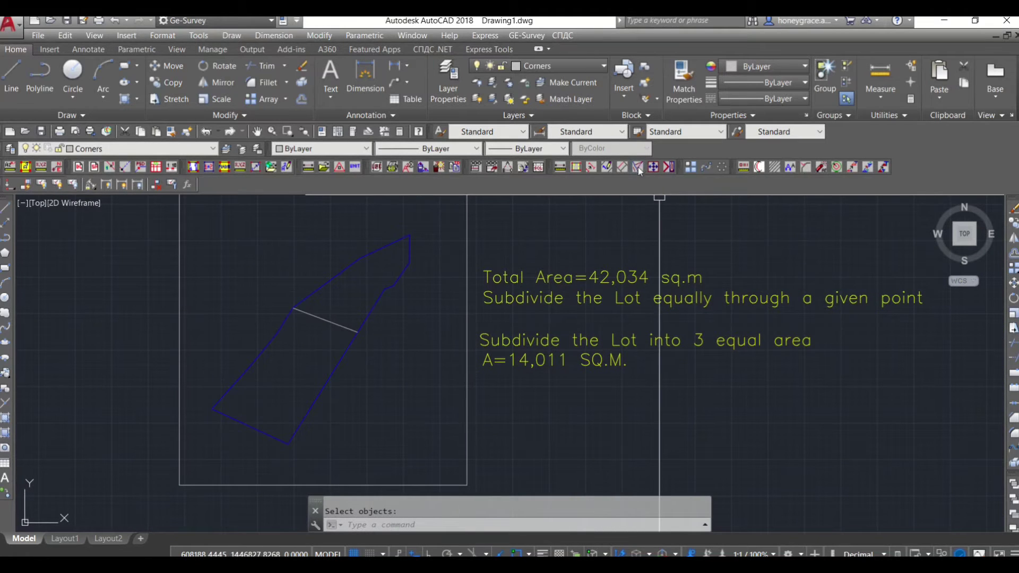
# Step: Rotate the dividing line by boundary so the upper part measures exactly 14,011 sq.m
pyautogui.click(637, 167)
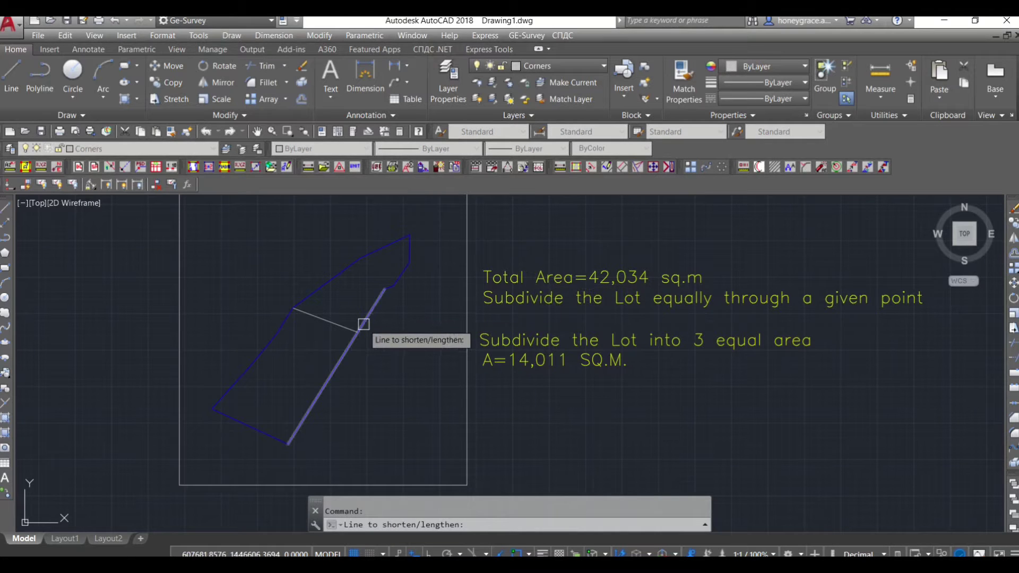
pyautogui.click(306, 314)
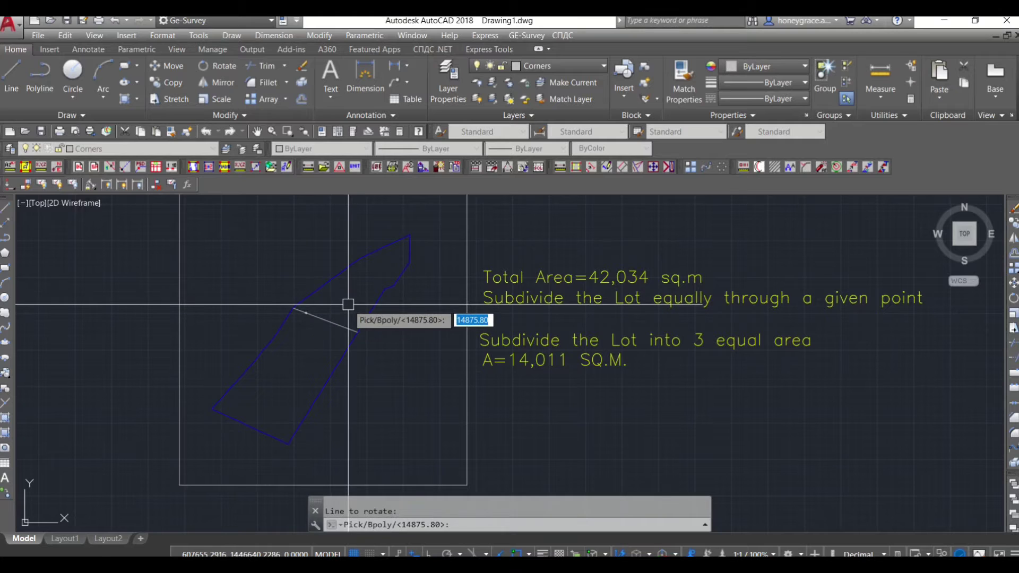
pyautogui.write('b')
pyautogui.press('Return')
pyautogui.click(348, 304)
pyautogui.write('14011')
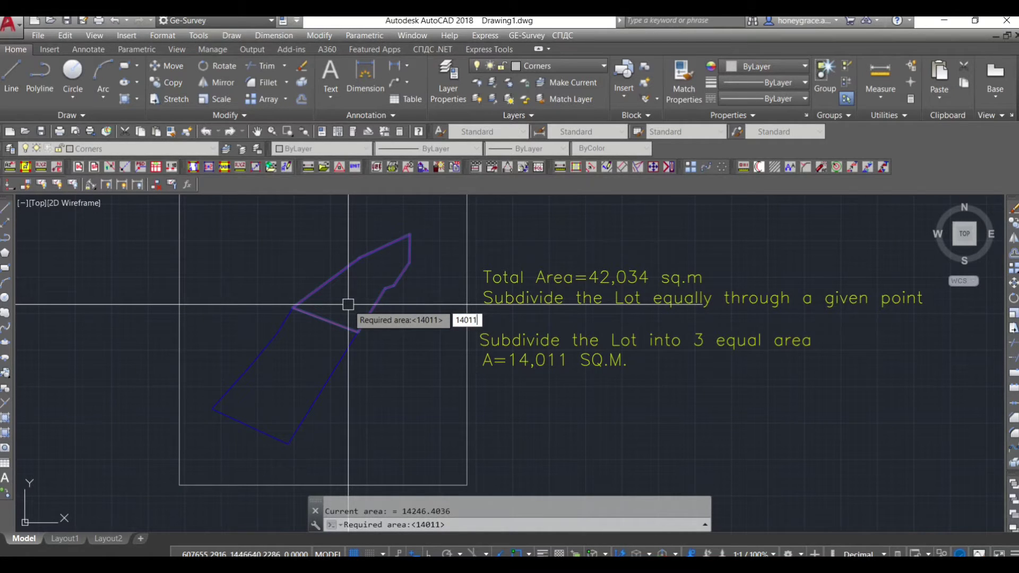
pyautogui.press('Return')
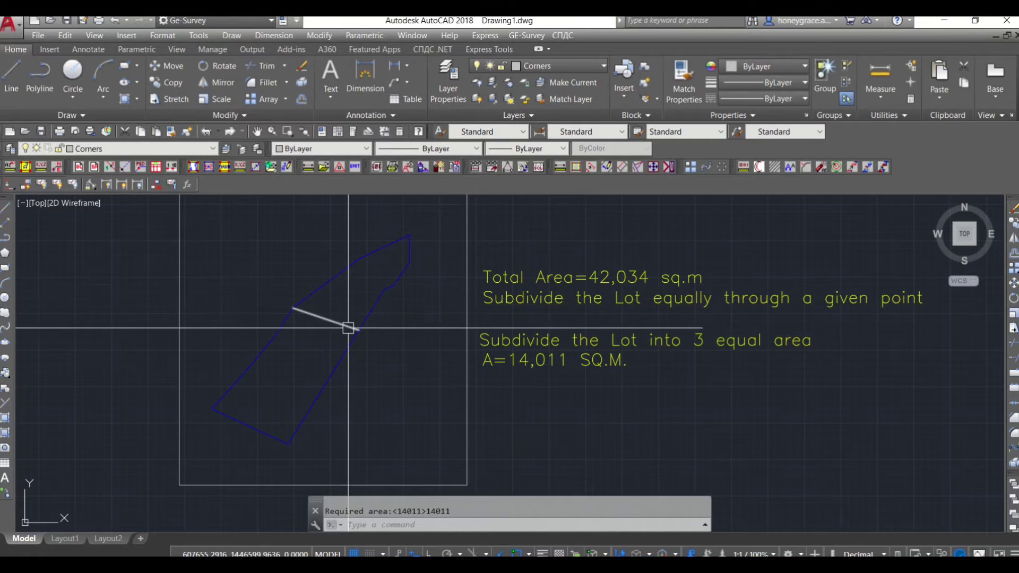
pyautogui.scroll(5, 346, 325)
pyautogui.moveTo(411, 277); pyautogui.dragTo(393, 318, button='middle')
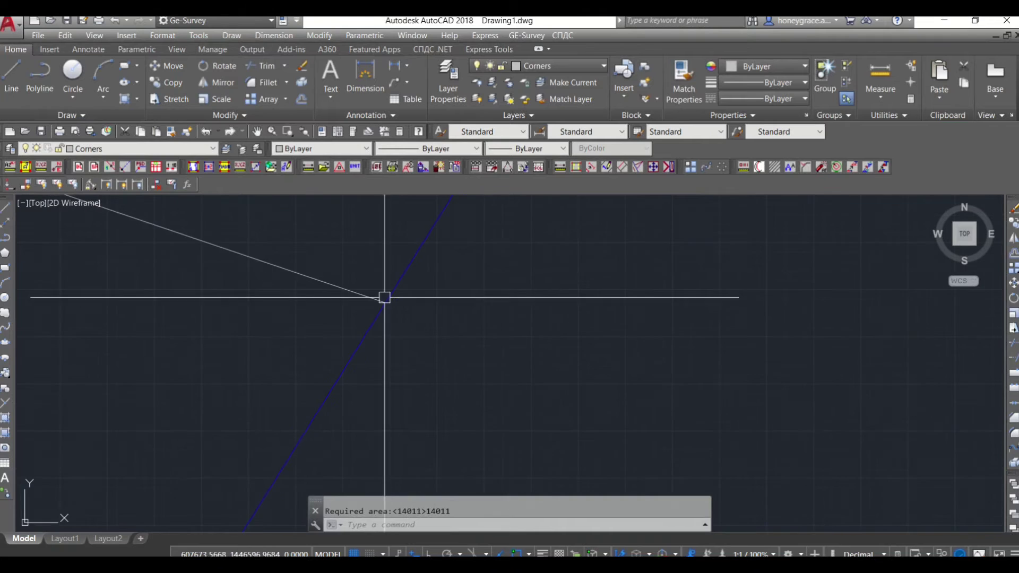
pyautogui.scroll(-5, 384, 296)
pyautogui.scroll(-1, 371, 313)
pyautogui.scroll(1, 355, 311)
pyautogui.moveTo(355, 312); pyautogui.dragTo(352, 313, button='middle')
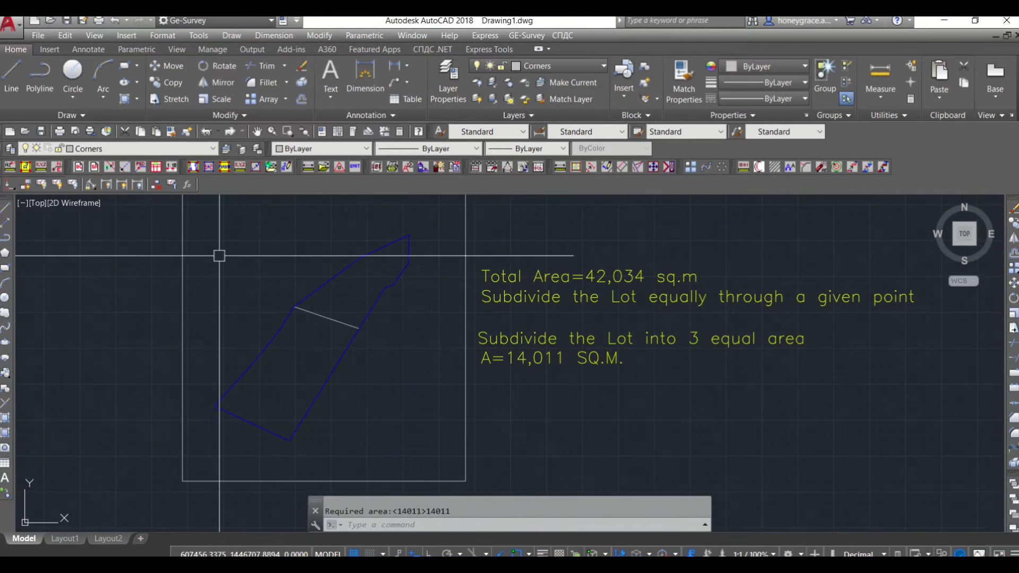
# Step: Collect the upper part's corners as lot 2 by tracing its boundary
pyautogui.write('d')
pyautogui.press('Return')
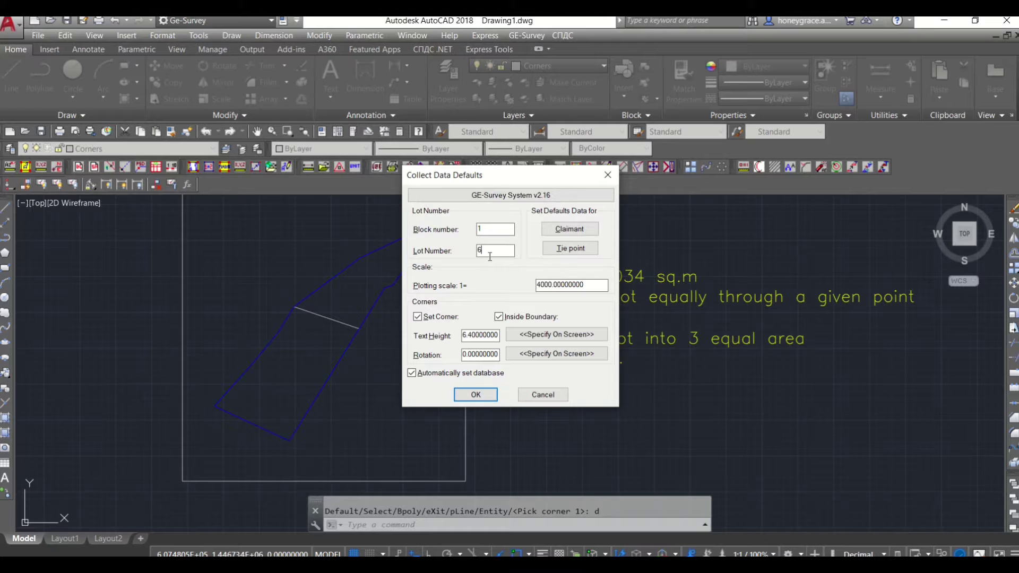
pyautogui.click(476, 395)
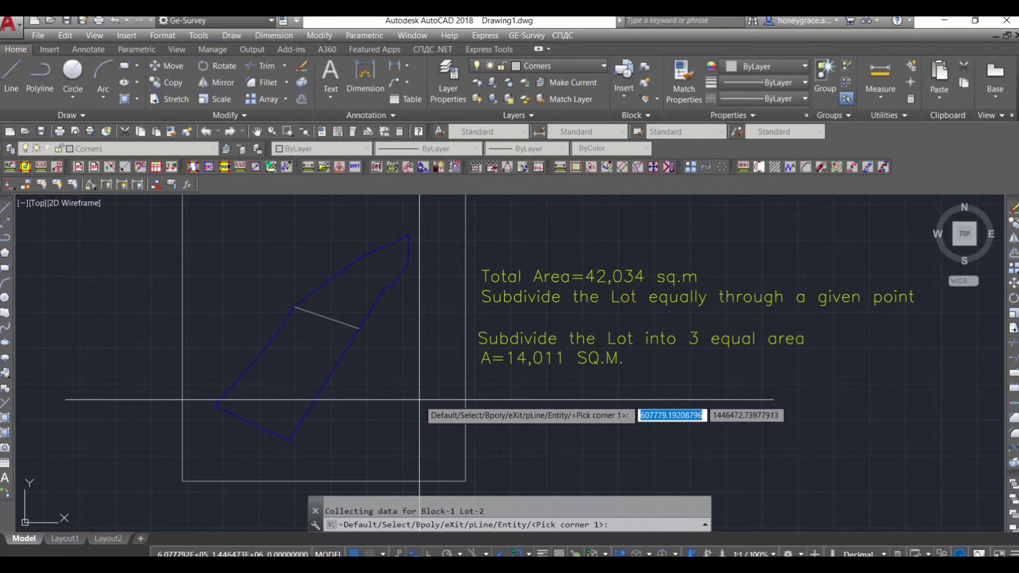
pyautogui.write('b')
pyautogui.press('Return')
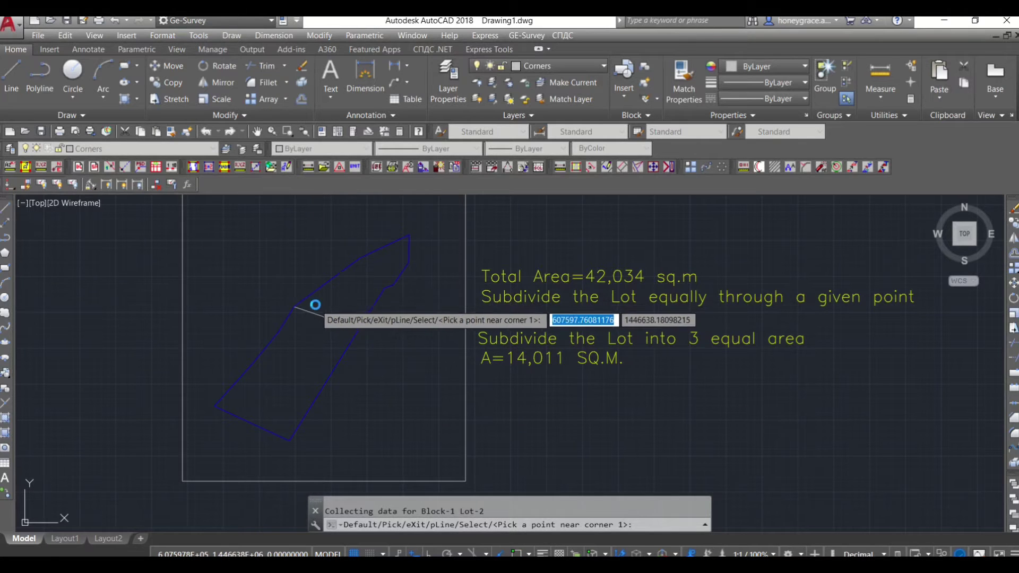
pyautogui.click(315, 304)
pyautogui.write('x')
pyautogui.press('Return')
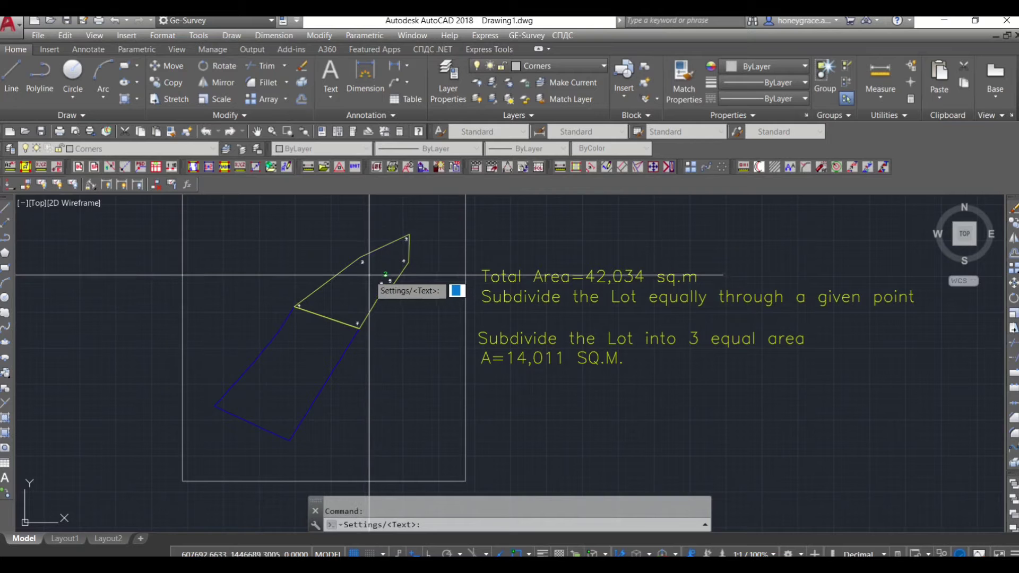
# Step: Label the upper part's area as A=14,011 SQ.M
pyautogui.press('Return')
pyautogui.press('Return')
pyautogui.scroll(2, 387, 279)
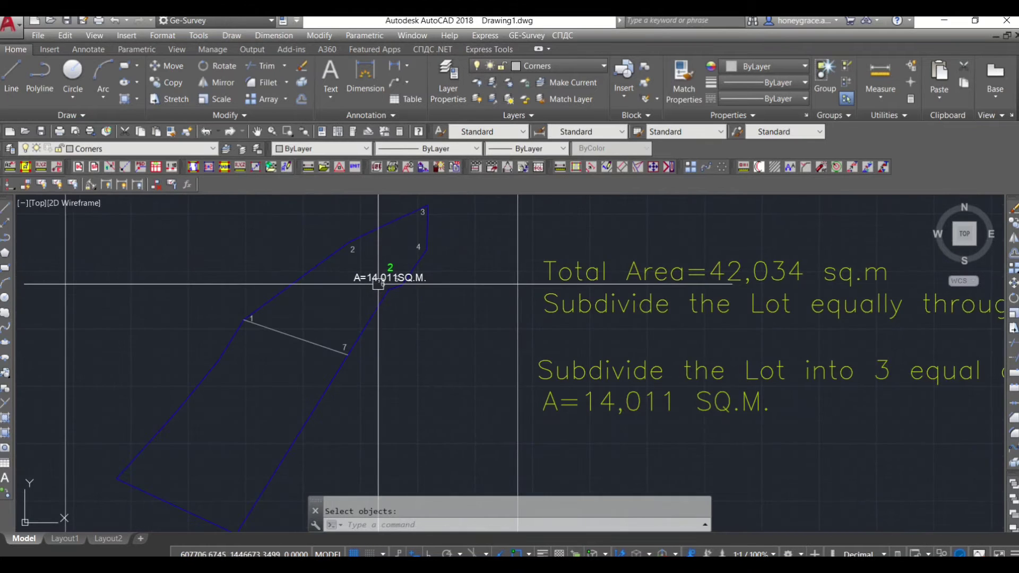
pyautogui.scroll(3, 385, 284)
pyautogui.scroll(2, 383, 287)
pyautogui.write('m')
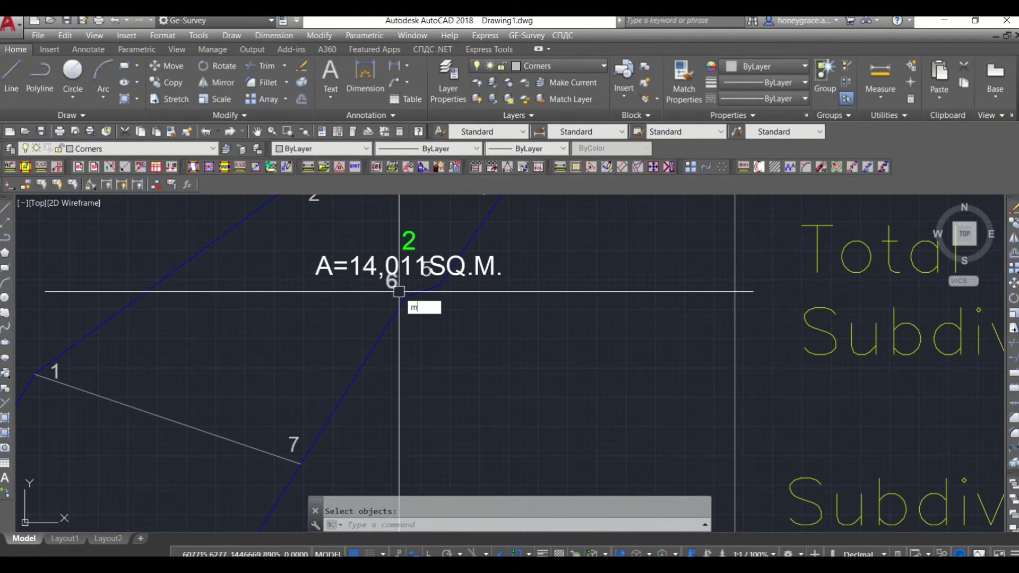
# Step: Move the lot number 2 labels to a new position
pyautogui.press('Return')
pyautogui.scroll(4, 399, 291)
pyautogui.click(433, 202)
pyautogui.click(404, 228)
pyautogui.press('Return')
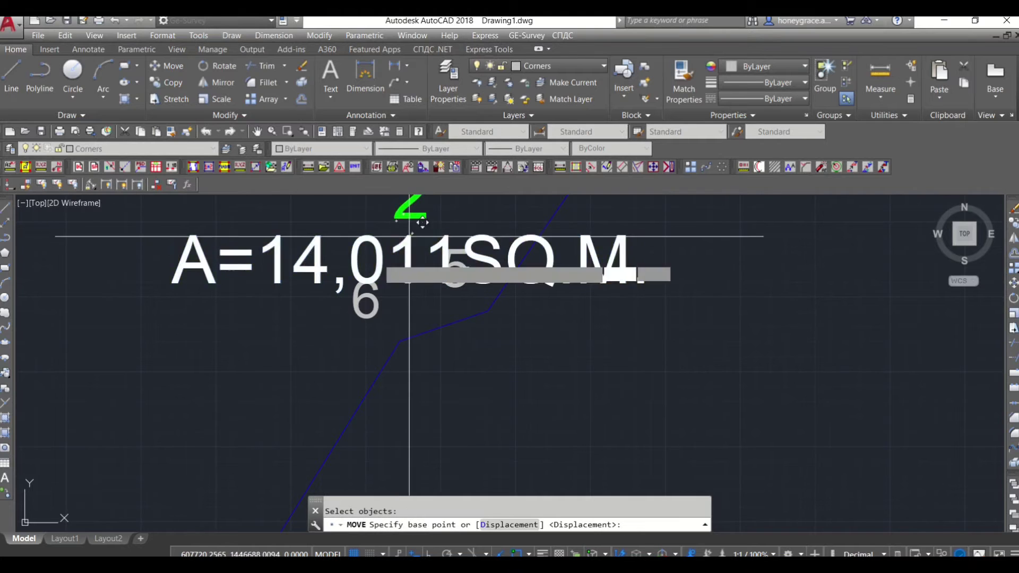
pyautogui.scroll(-3, 409, 236)
pyautogui.click(424, 319)
pyautogui.scroll(-2, 357, 364)
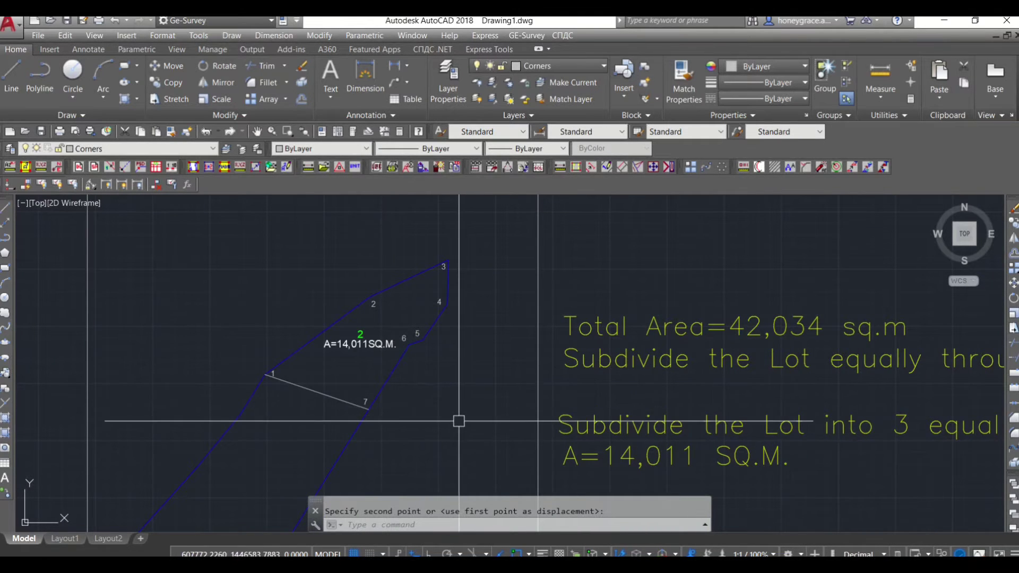
pyautogui.scroll(-3, 459, 420)
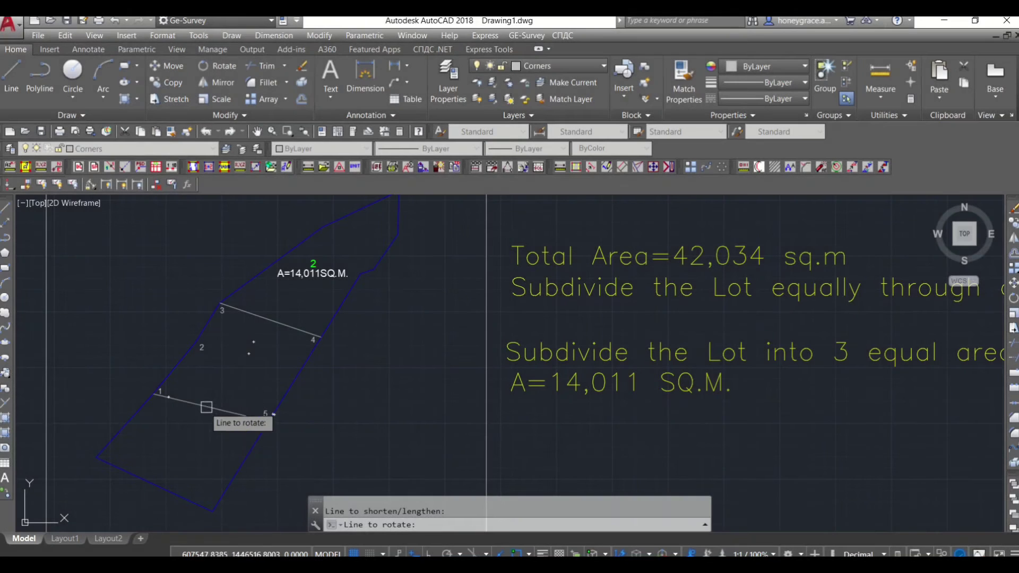
# Step: Rotate line 1-5 by boundary so the middle part measures 14,011 sq.m
pyautogui.click(171, 398)
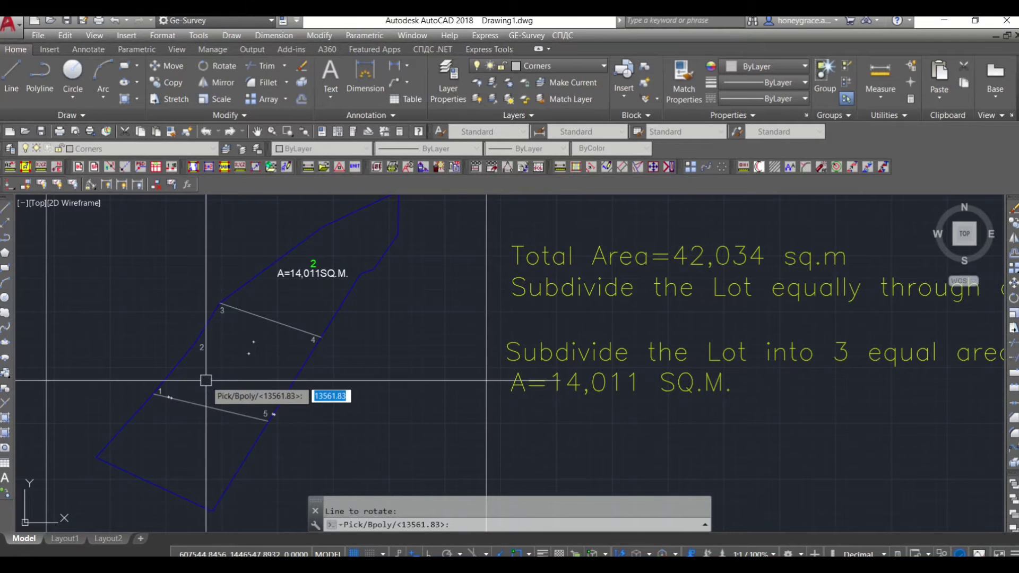
pyautogui.press('Return')
pyautogui.click(244, 370)
pyautogui.write('14011')
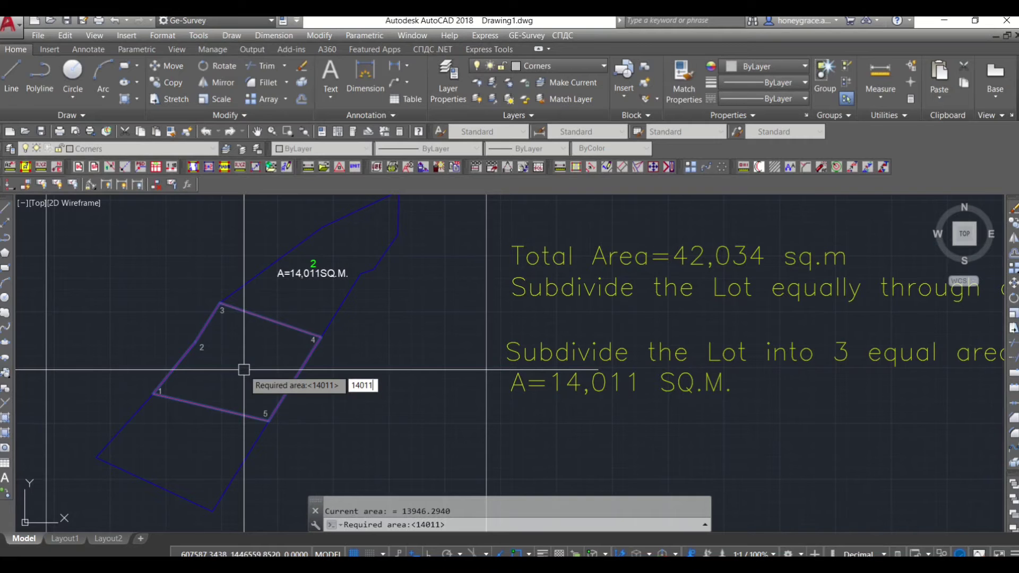
pyautogui.press('Return')
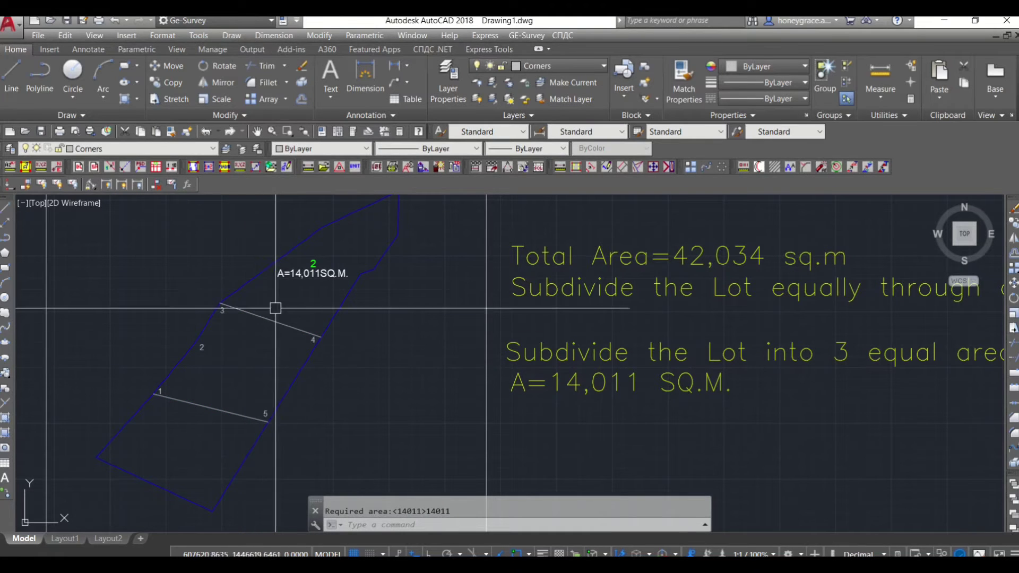
# Step: Collect the middle part's corners as lot 3 by tracing its boundary
pyautogui.click(193, 169)
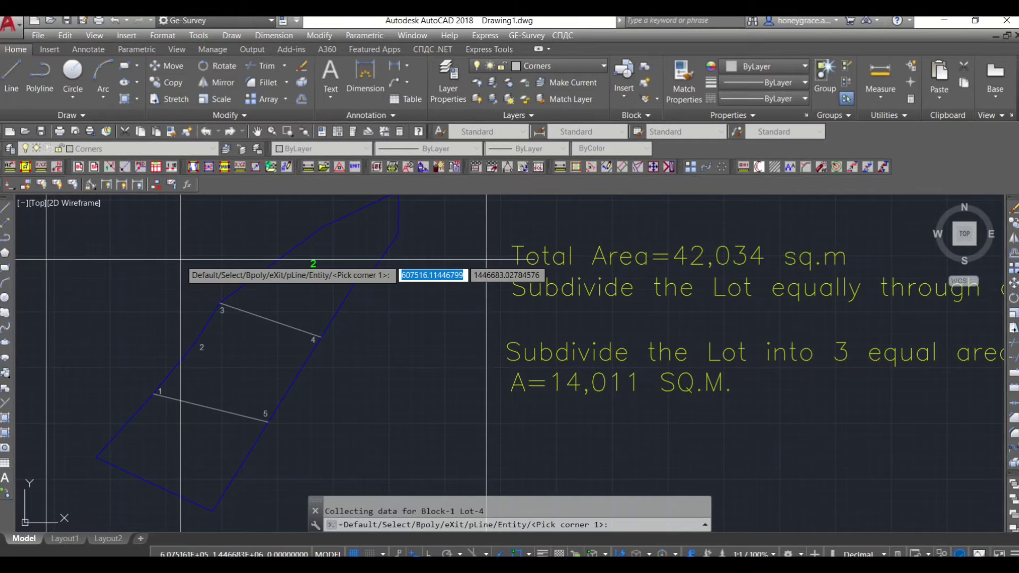
pyautogui.write('d')
pyautogui.press('Return')
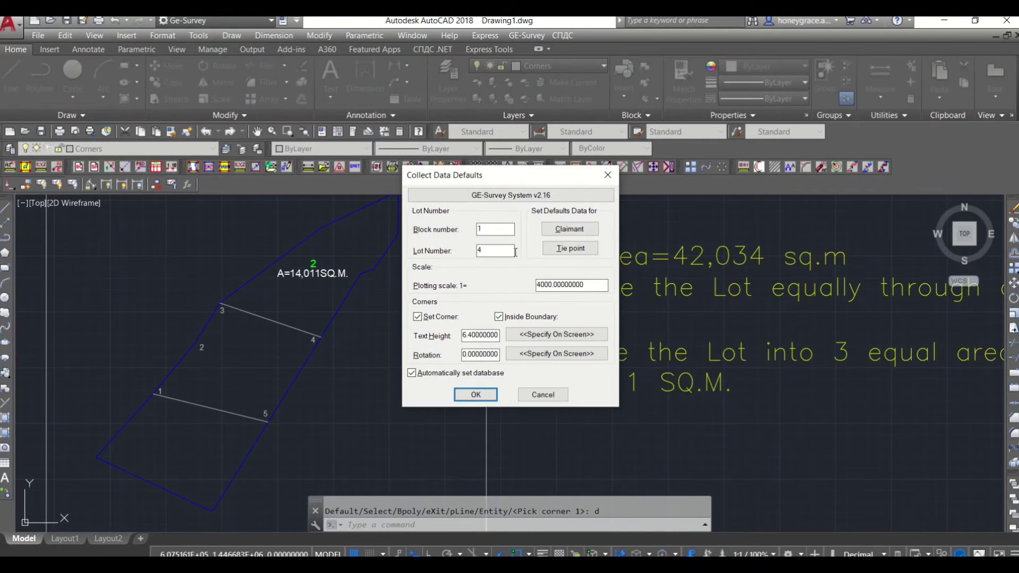
pyautogui.click(476, 395)
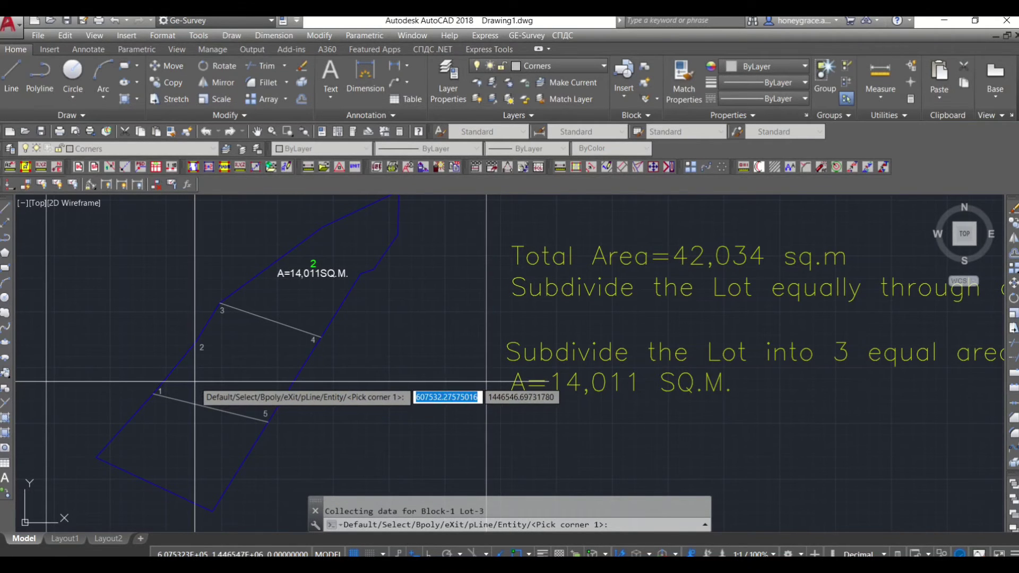
pyautogui.write('d')
pyautogui.press('Return')
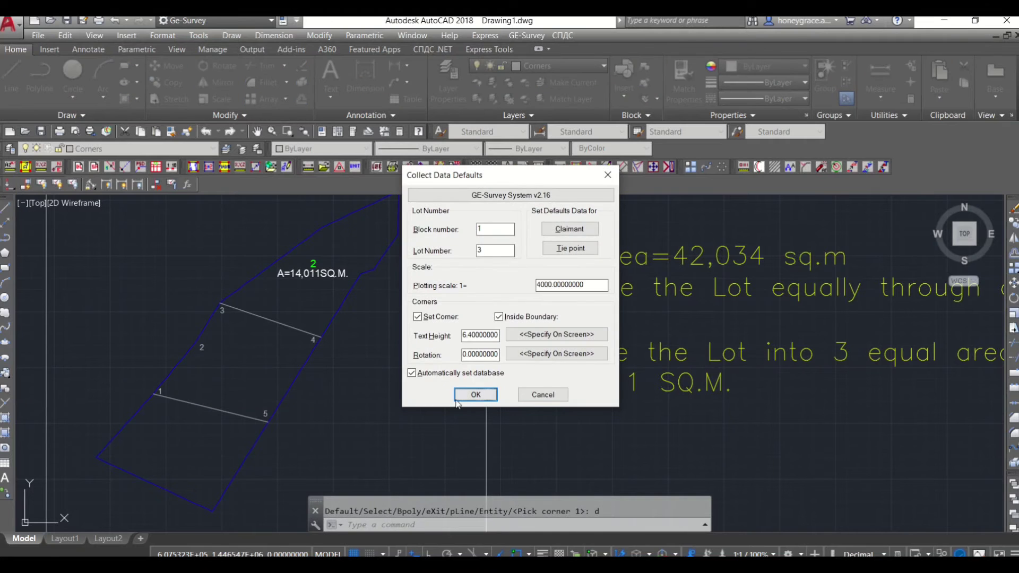
pyautogui.click(458, 397)
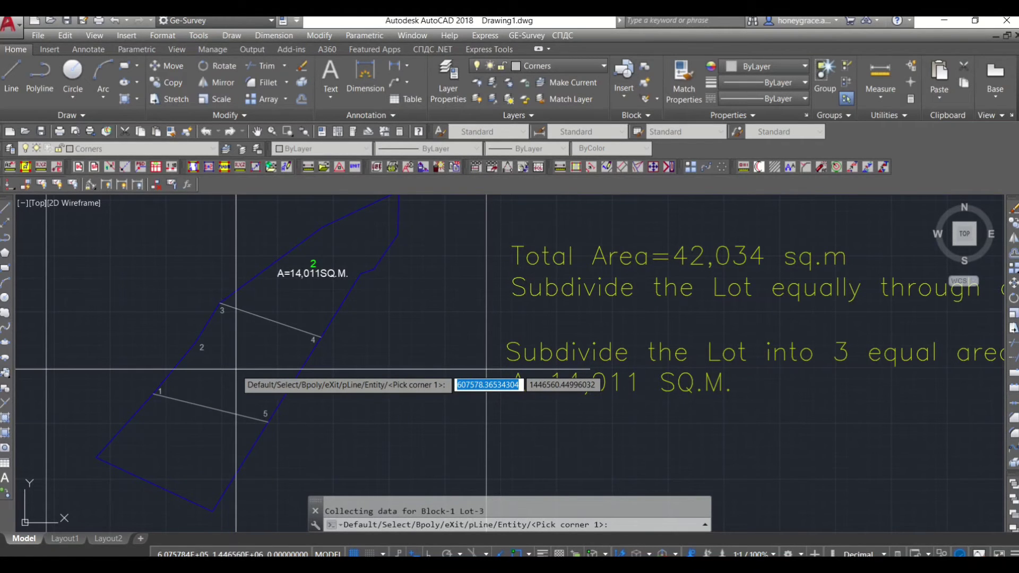
pyautogui.click(236, 369)
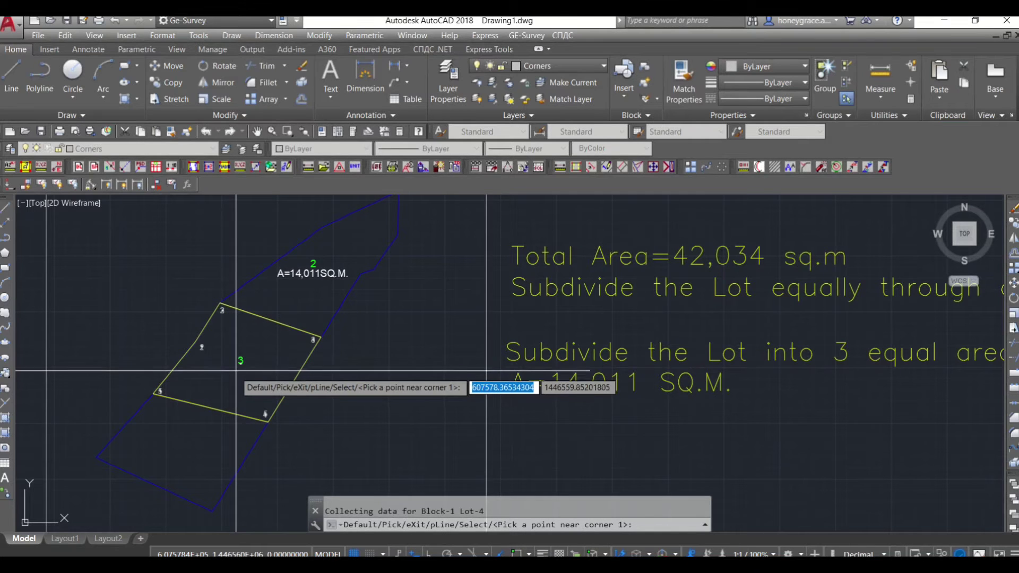
pyautogui.write('x')
pyautogui.press('Return')
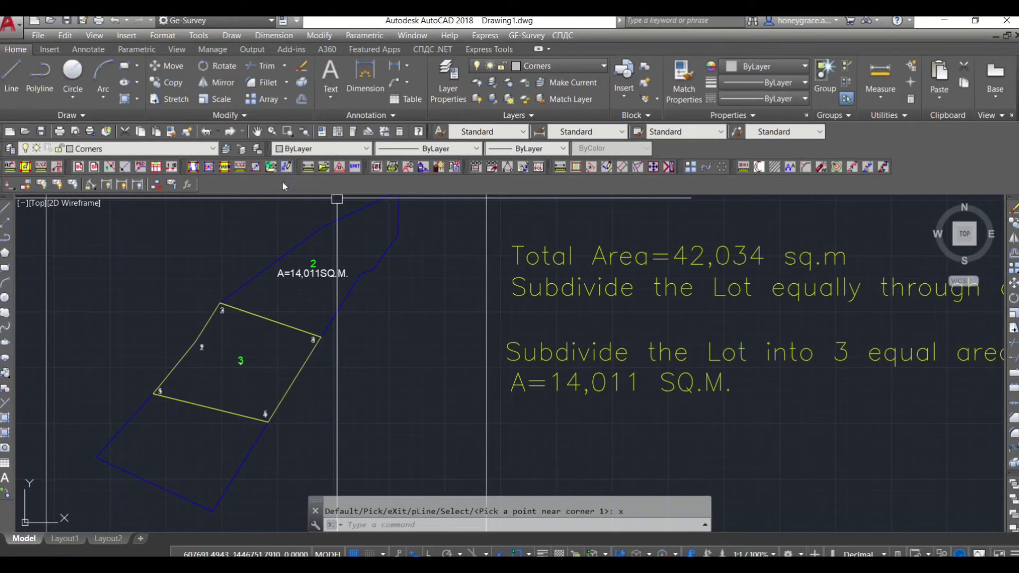
# Step: Label the middle lot's area as A=14,011 SQ.M
pyautogui.click(287, 167)
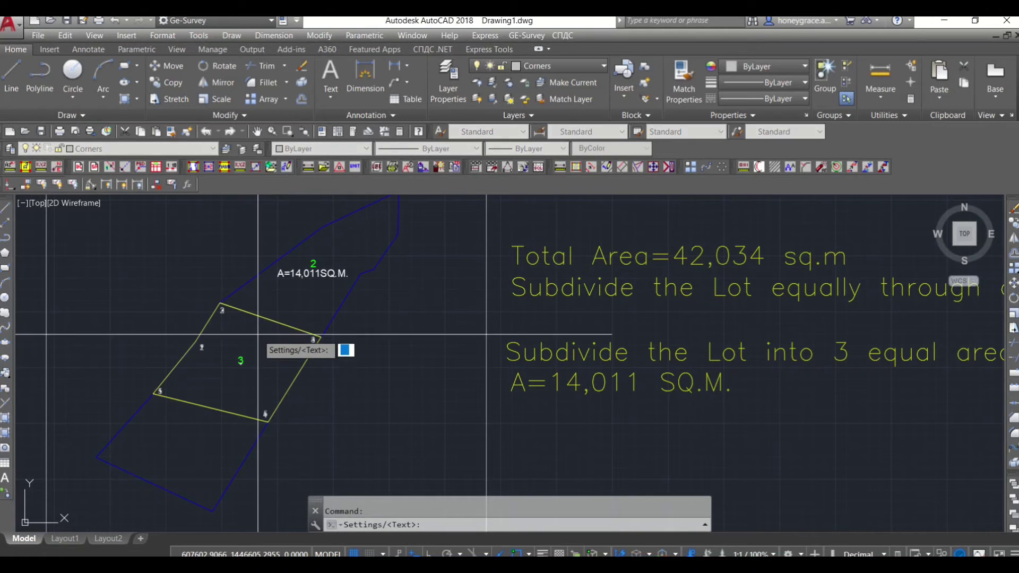
pyautogui.click(242, 357)
pyautogui.scroll(2, 239, 380)
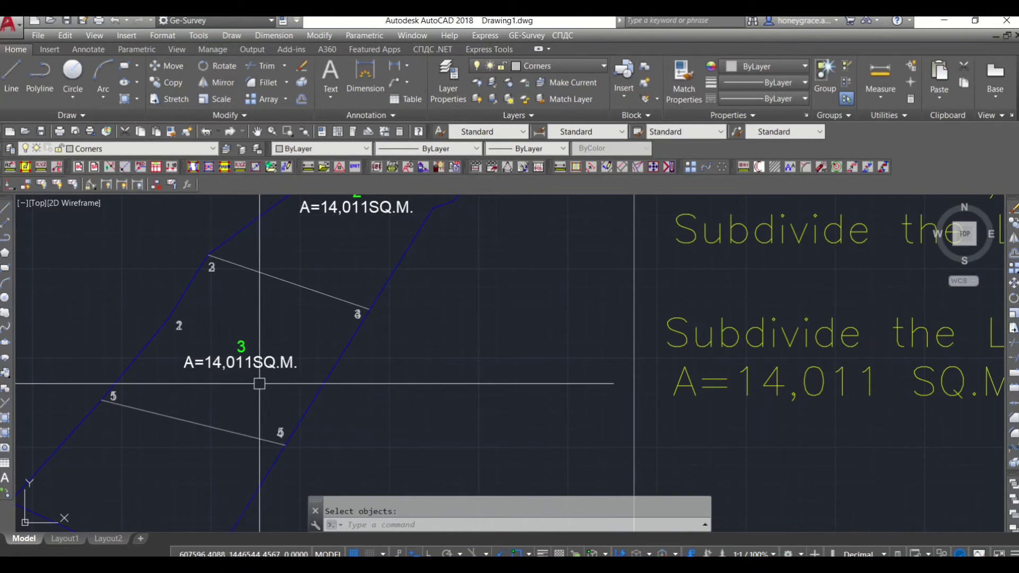
pyautogui.scroll(-2, 264, 363)
pyautogui.scroll(-2, 264, 363)
pyautogui.write('Ecor')
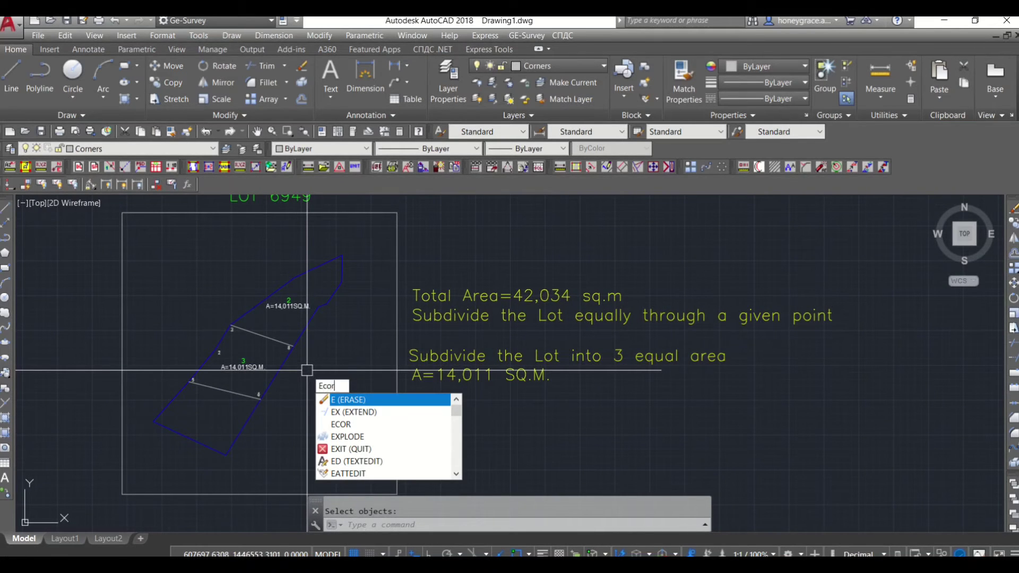
# Step: Remove the small corner numbers, then collect the bottom part as Block 1 Lot 4
pyautogui.press('Return')
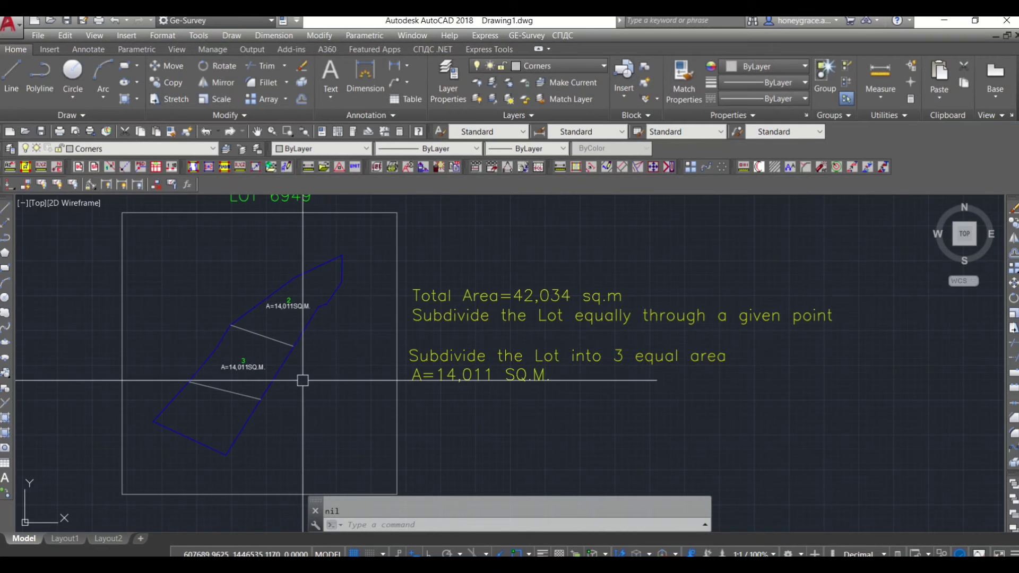
pyautogui.moveTo(303, 380)
pyautogui.mouseDown(button='middle')
pyautogui.moveTo(296, 400)
pyautogui.moveTo(300, 387)
pyautogui.mouseUp(button='middle')
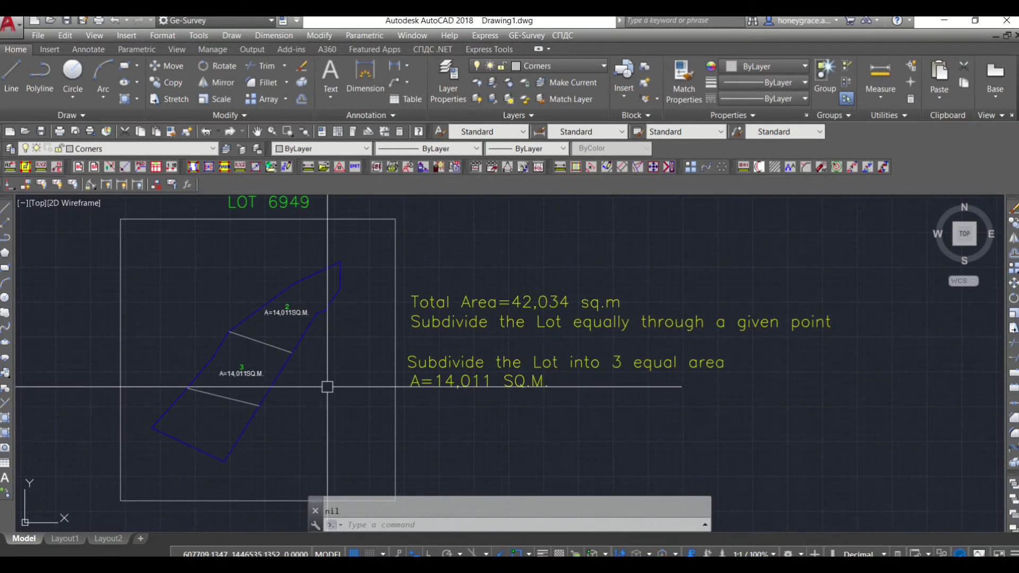
pyautogui.click(195, 169)
pyautogui.write('d')
pyautogui.press('Return')
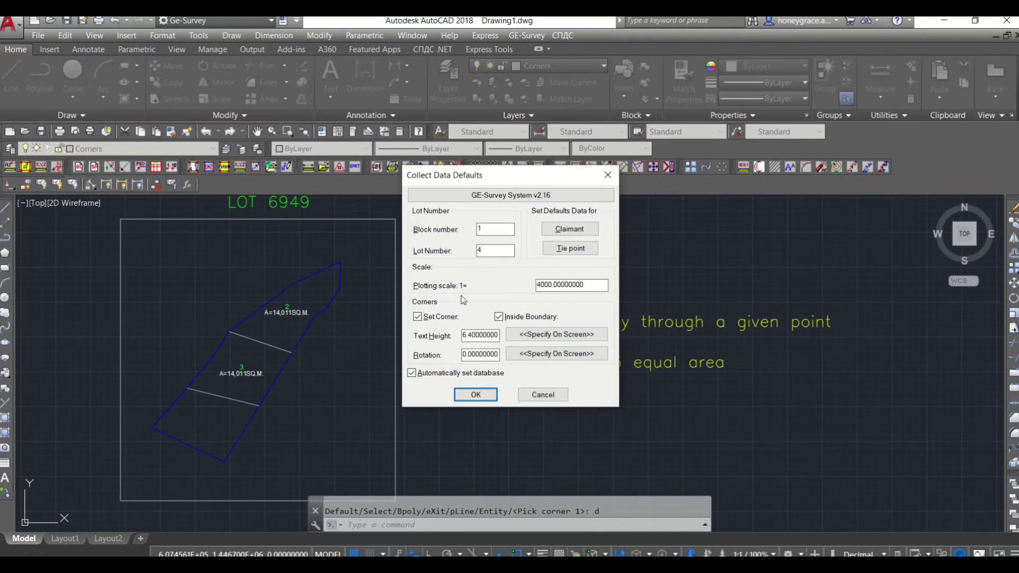
pyautogui.click(481, 401)
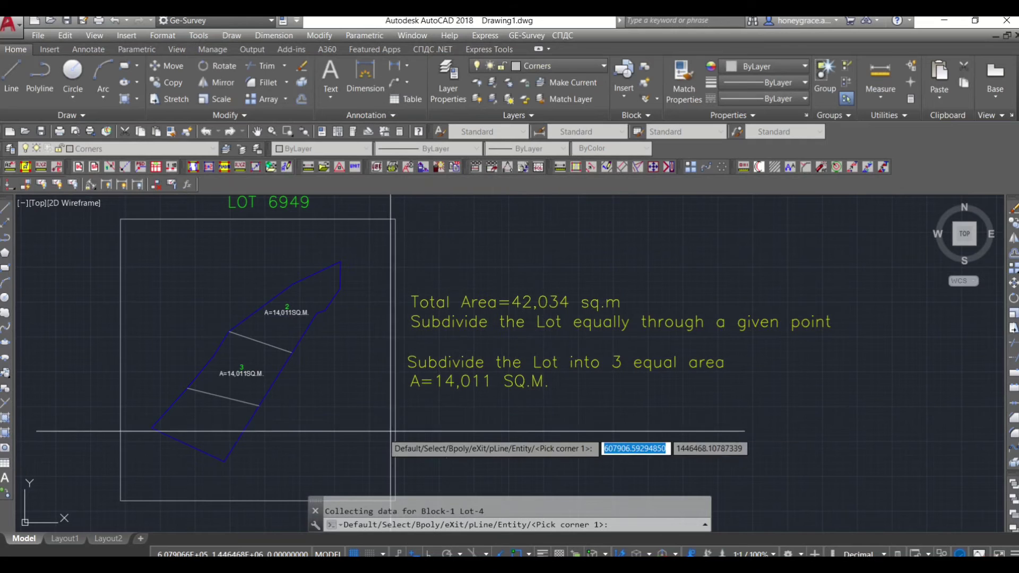
pyautogui.press('Return')
pyautogui.click(193, 403)
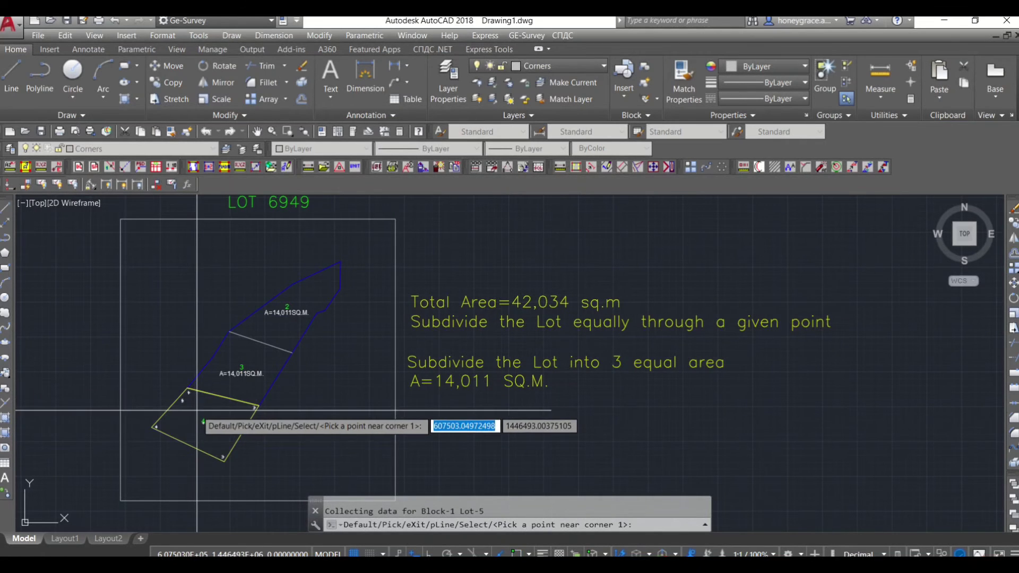
pyautogui.write('x')
pyautogui.press('Return')
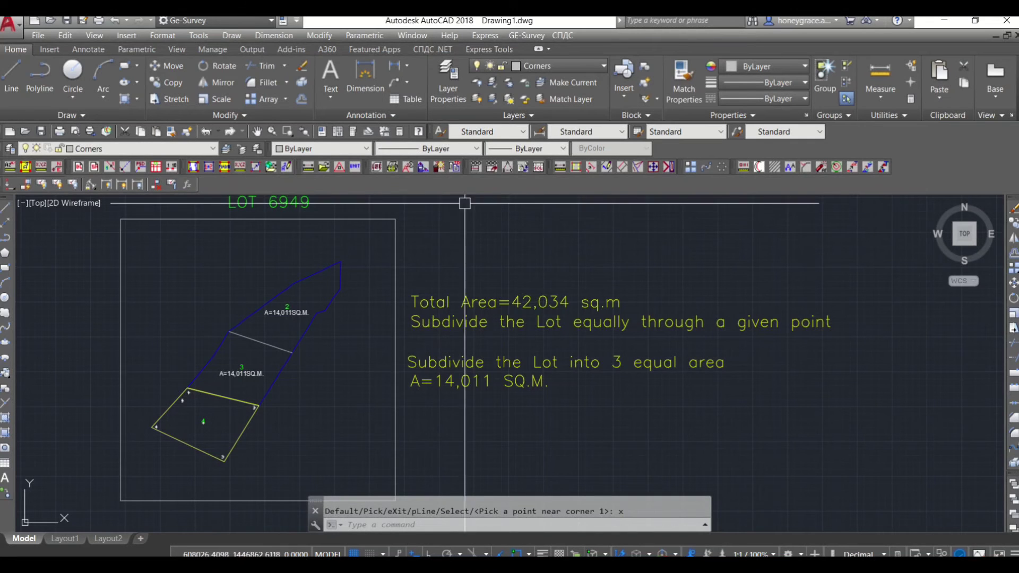
# Step: Label the bottom lot's area as A=14,012 SQ.M
pyautogui.click(285, 169)
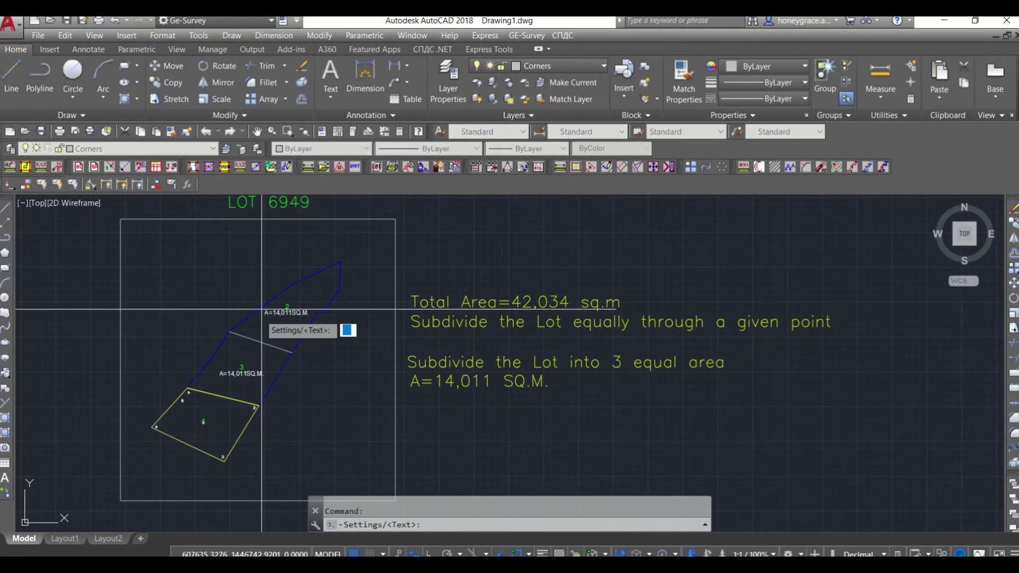
pyautogui.click(294, 412)
pyautogui.press('Return')
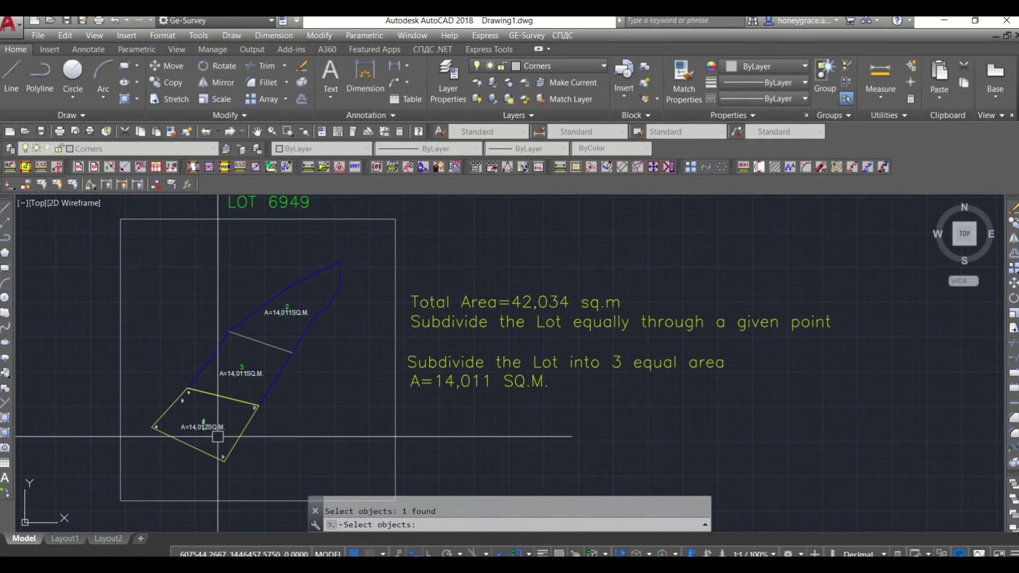
pyautogui.scroll(3, 200, 423)
pyautogui.scroll(2, 264, 409)
pyautogui.scroll(-2, 265, 393)
pyautogui.scroll(-2, 265, 393)
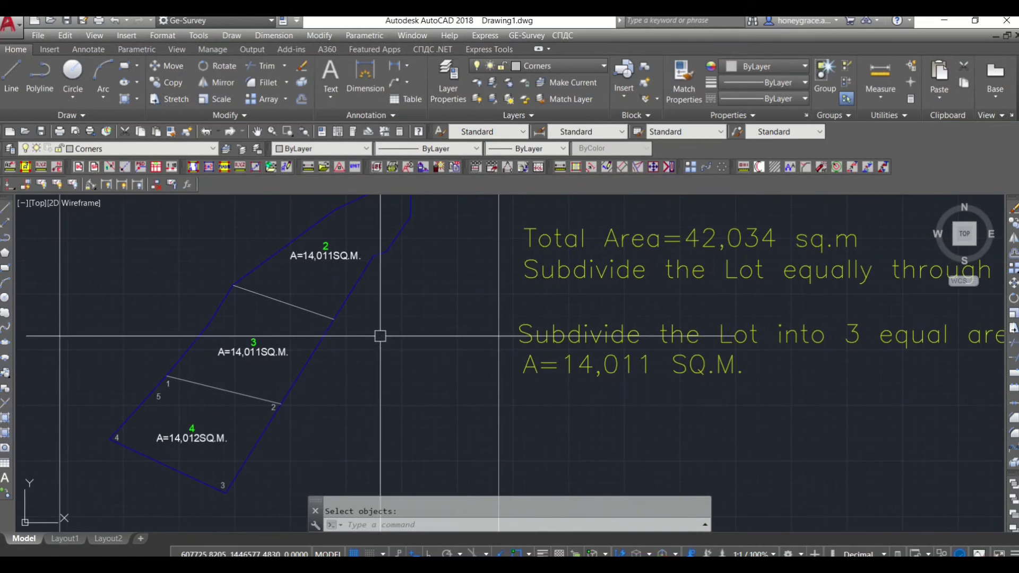
pyautogui.moveTo(377, 336); pyautogui.dragTo(357, 361, button='middle')
pyautogui.scroll(-1, 370, 356)
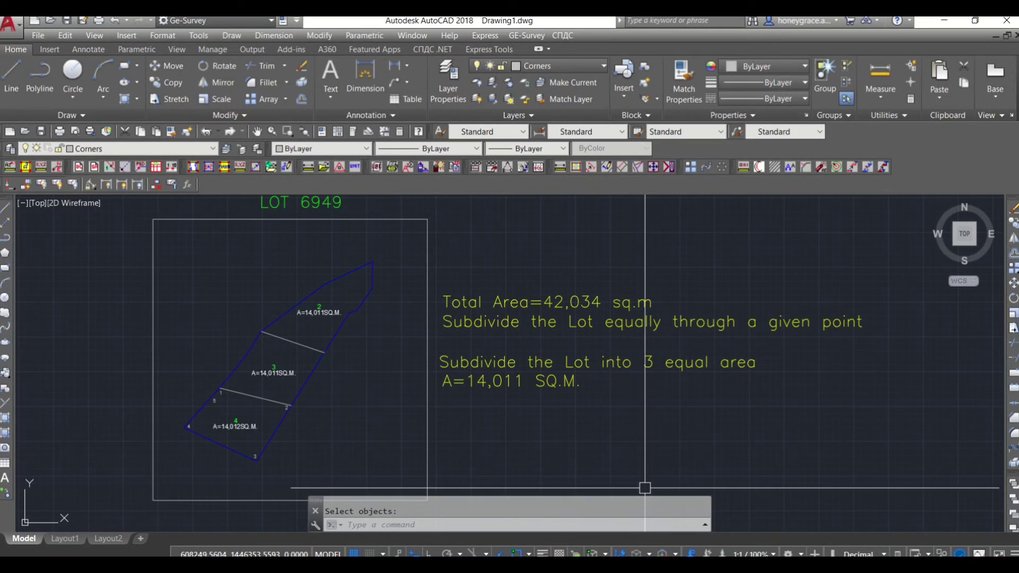
# Step: Launch Calculator and add 28022 + 14012 to confirm the 42,034 sq.m total
pyautogui.press('super')
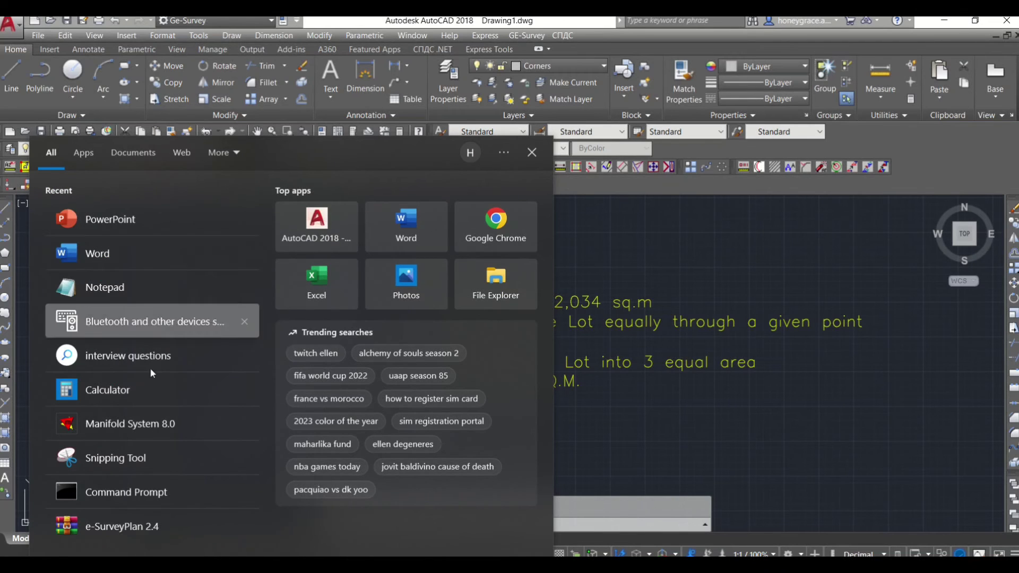
pyautogui.click(147, 389)
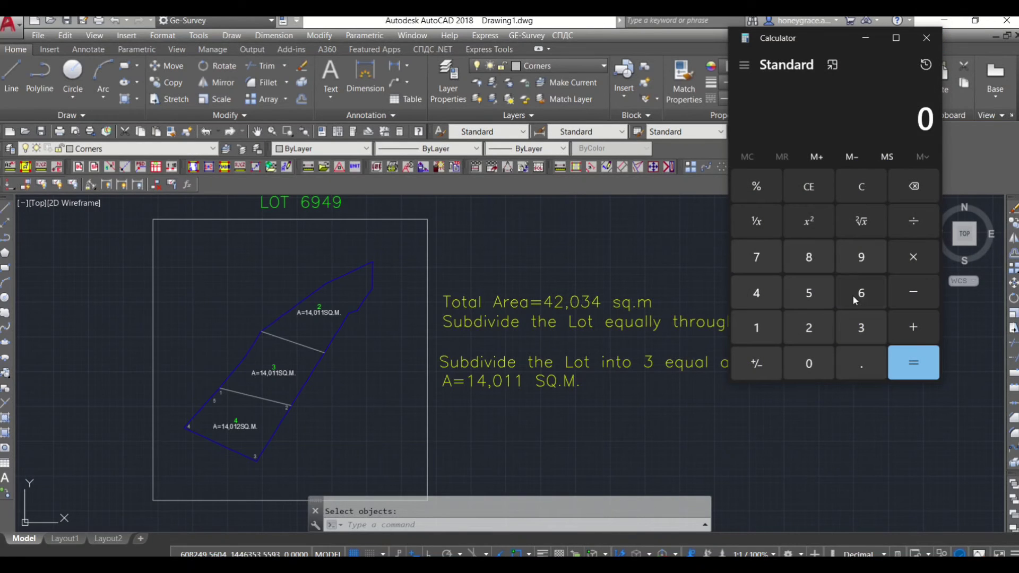
pyautogui.write('140')
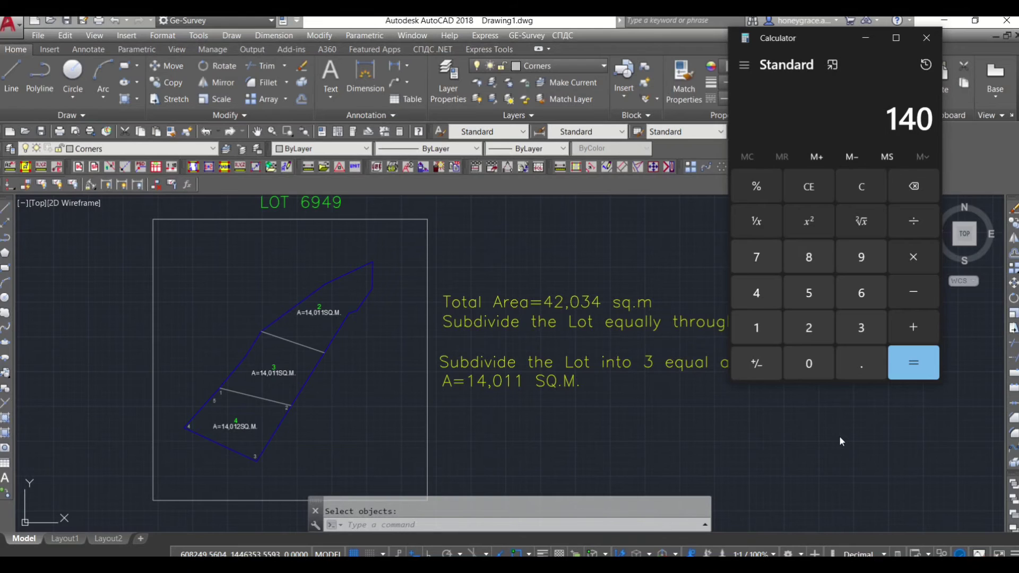
pyautogui.write('11')
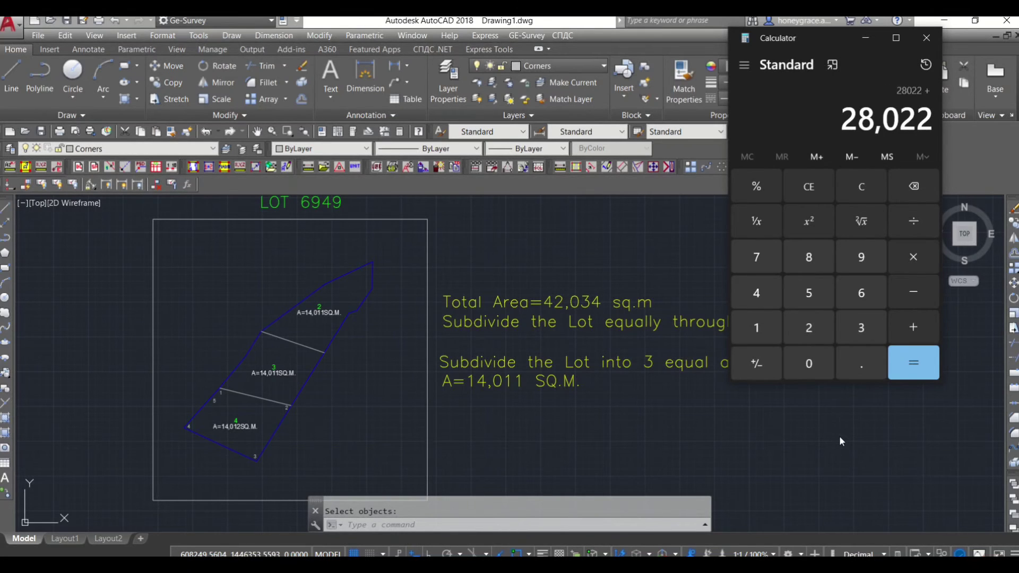
pyautogui.write('012 =')
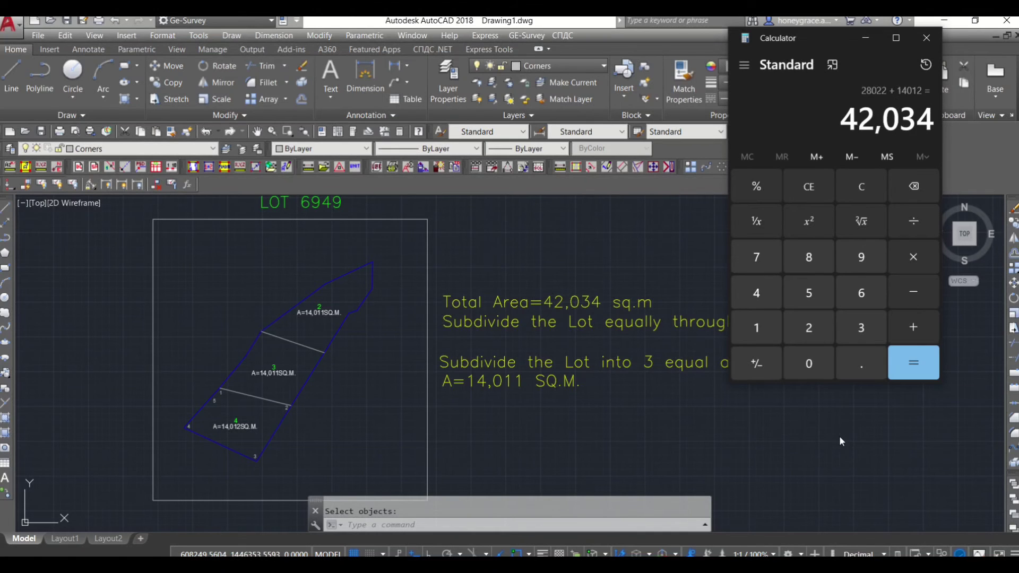
pyautogui.moveTo(831, 40)
pyautogui.mouseDown()
pyautogui.moveTo(879, 53)
pyautogui.moveTo(887, 71)
pyautogui.moveTo(865, 67)
pyautogui.mouseUp()
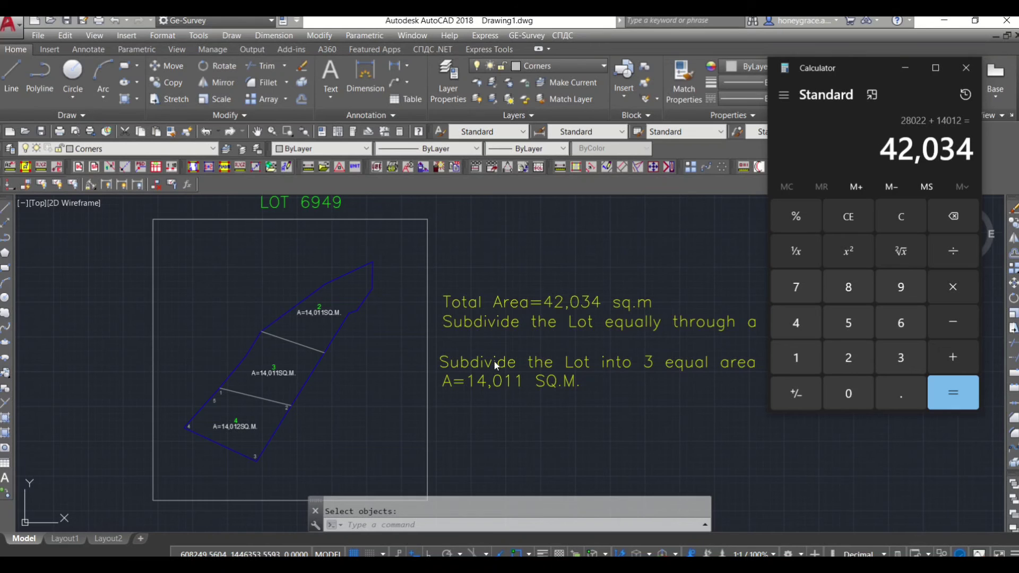
# Step: Minimize Calculator and review the 14,011, 14,011 and 14,012 sq.m parts under the title
pyautogui.click(912, 69)
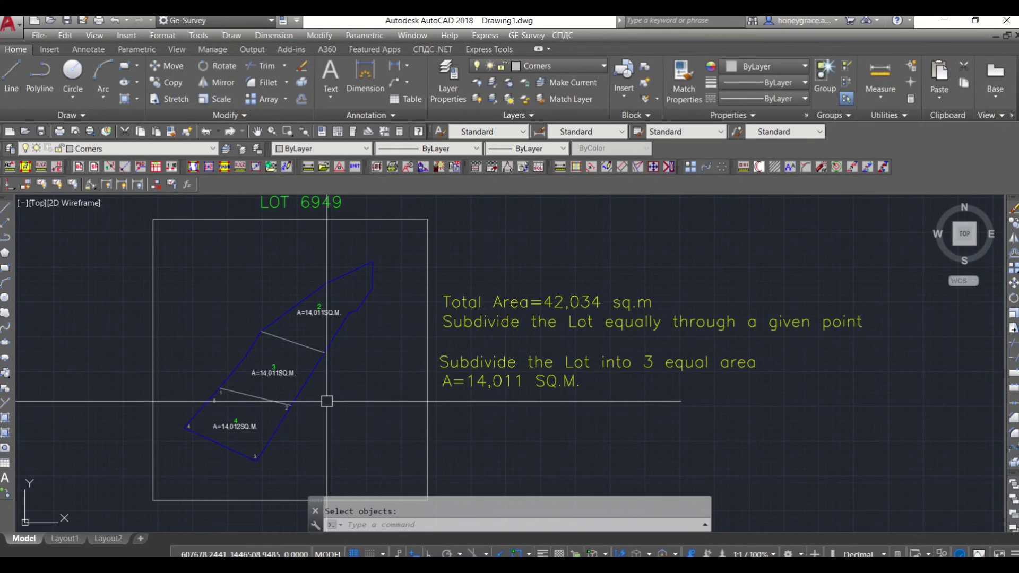
pyautogui.scroll(-3, 361, 389)
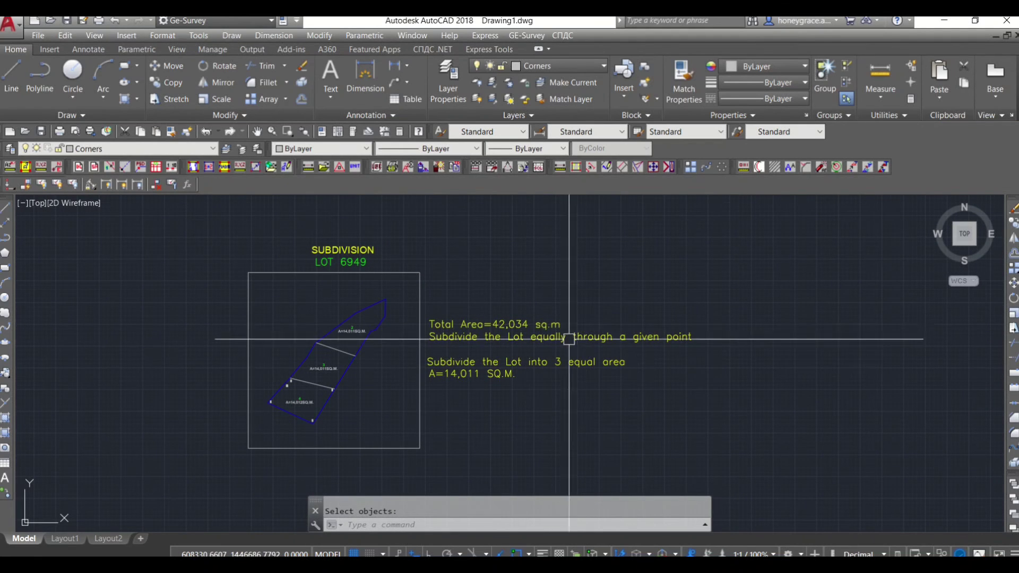
pyautogui.scroll(2, 520, 413)
pyautogui.scroll(-2, 520, 414)
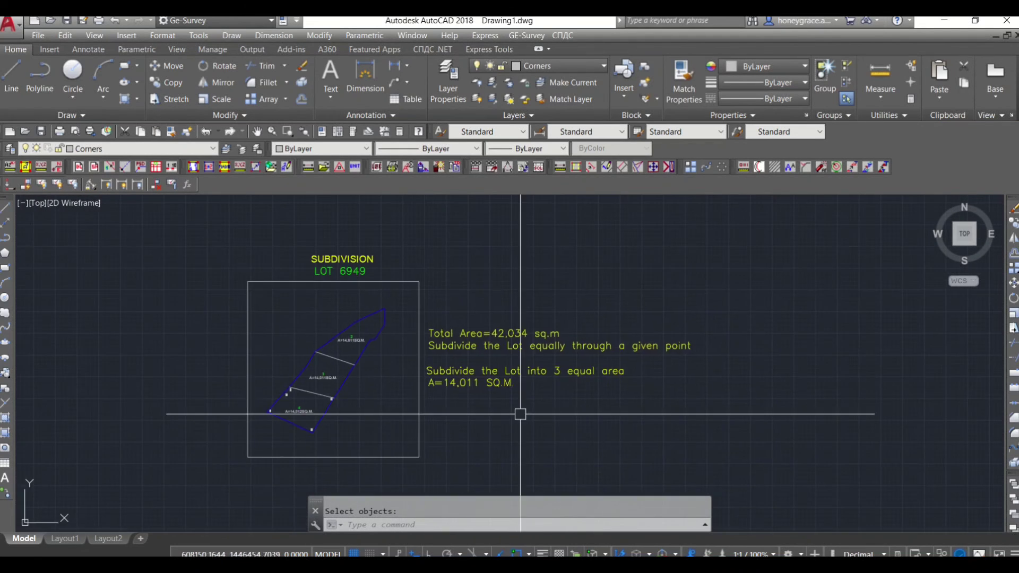
pyautogui.scroll(2, 520, 414)
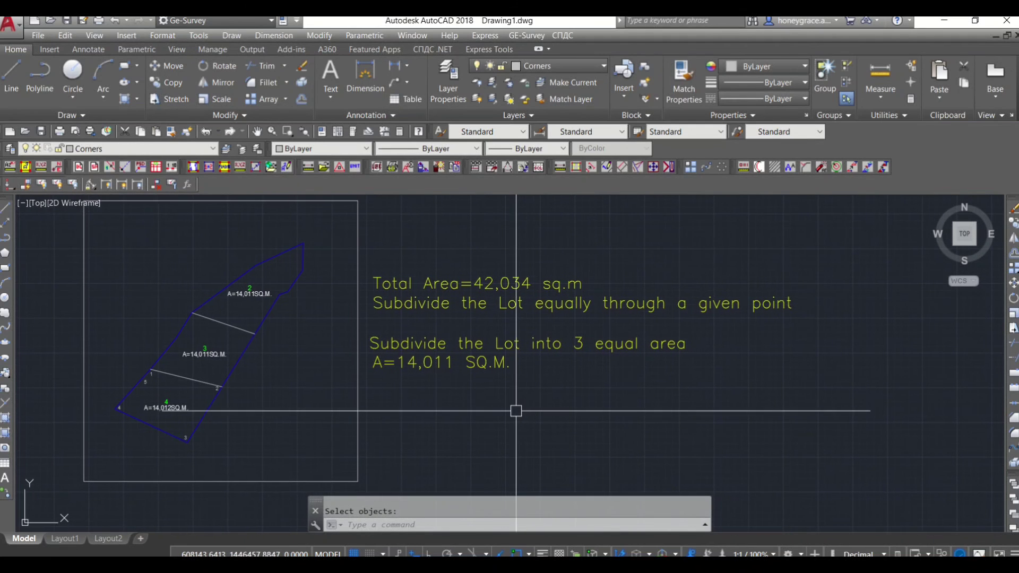
pyautogui.scroll(-2, 521, 421)
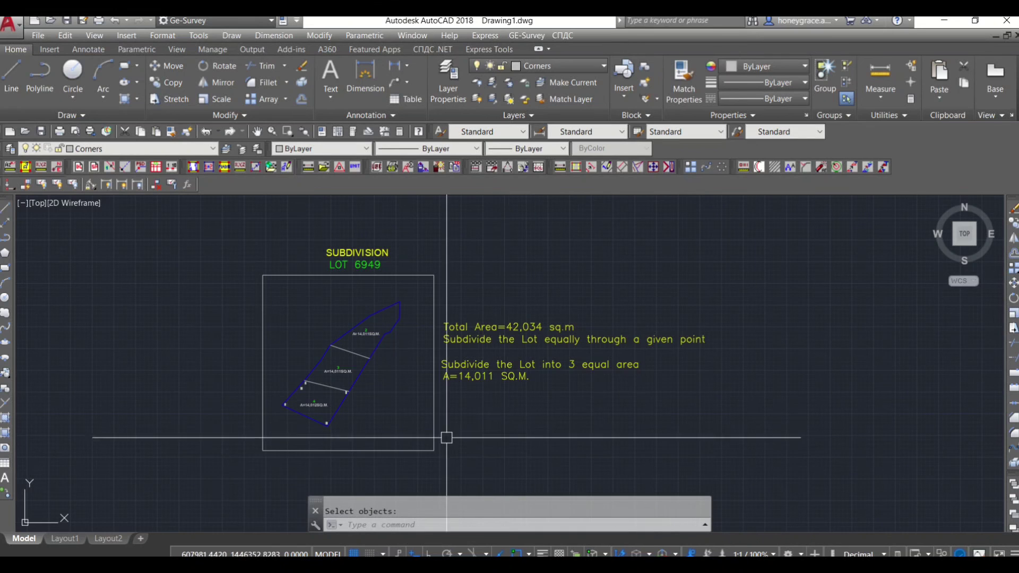
pyautogui.scroll(2, 372, 410)
pyautogui.moveTo(371, 410)
pyautogui.mouseDown(button='middle')
pyautogui.moveTo(405, 447)
pyautogui.moveTo(382, 460)
pyautogui.mouseUp(button='middle')
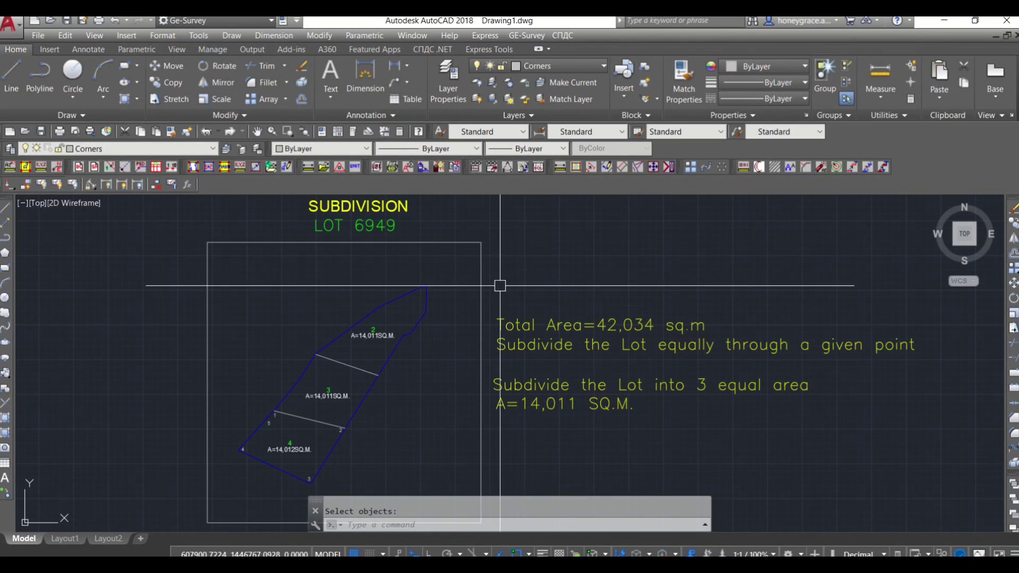
pyautogui.scroll(2, 402, 350)
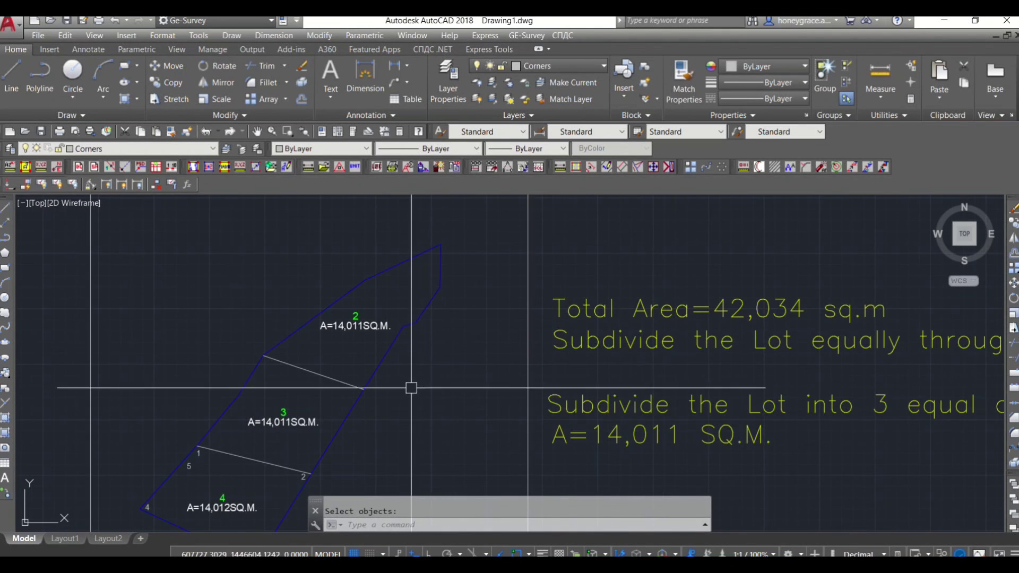
pyautogui.scroll(-2, 418, 397)
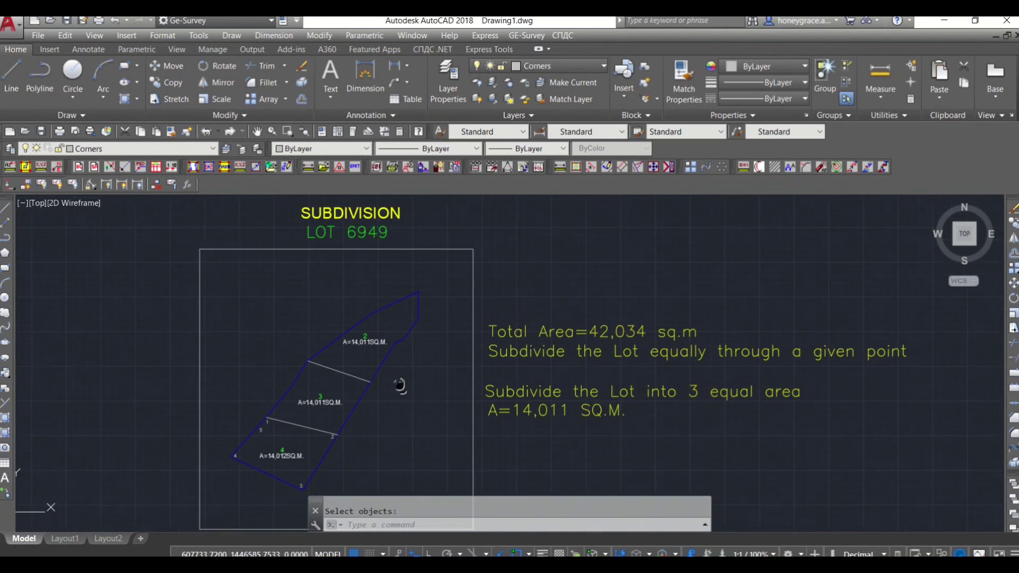
pyautogui.moveTo(398, 404)
pyautogui.mouseDown(button='middle')
pyautogui.moveTo(357, 375)
pyautogui.moveTo(366, 365)
pyautogui.mouseUp(button='middle')
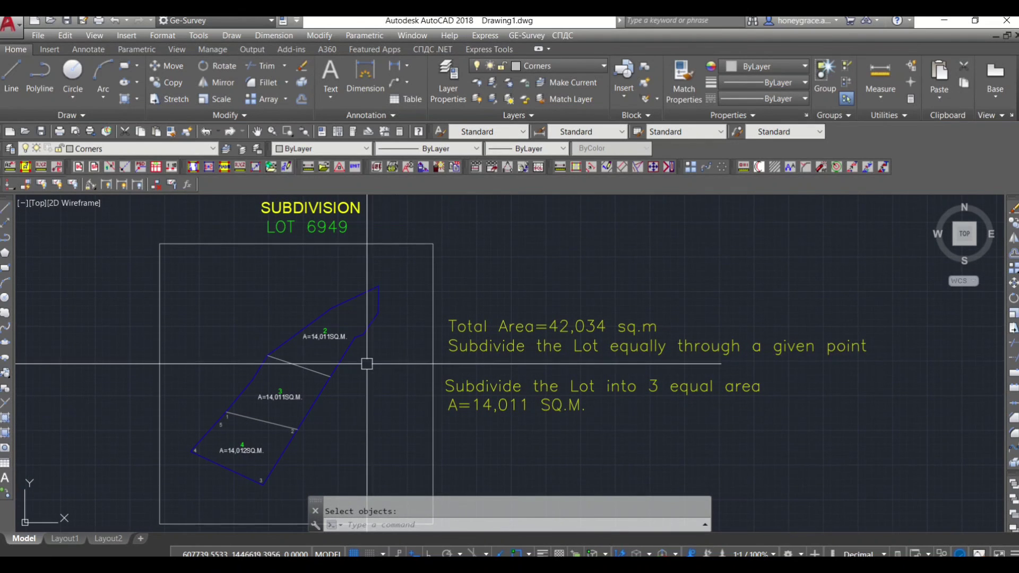